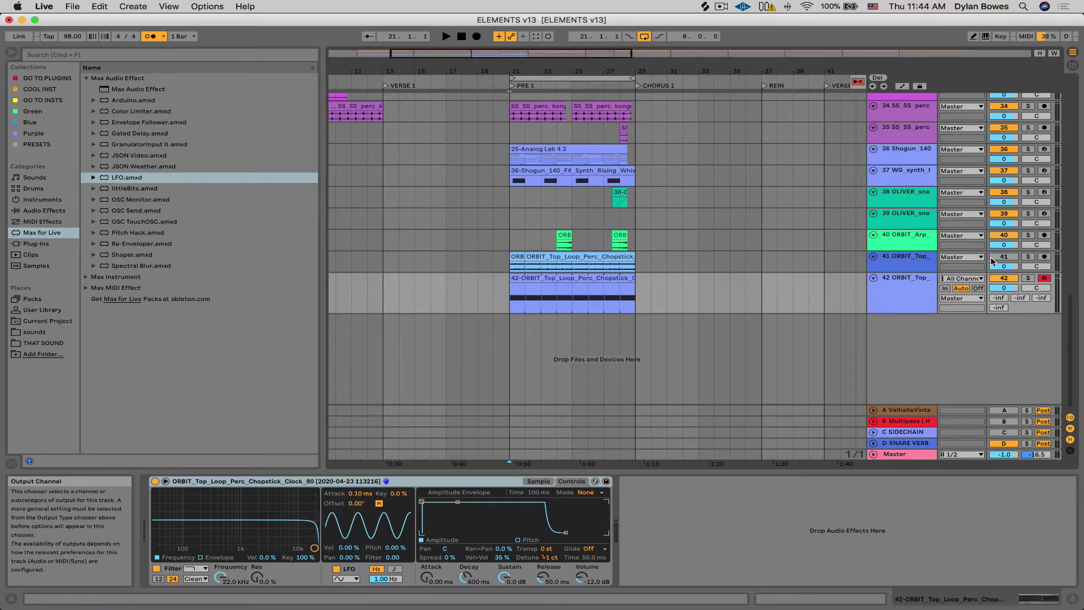
Mute track 42, unmute the original chopstick loop on track 41, and play the PRE 1 section from bar 21.
click(1004, 278)
click(468, 260)
click(510, 268)
key(space)
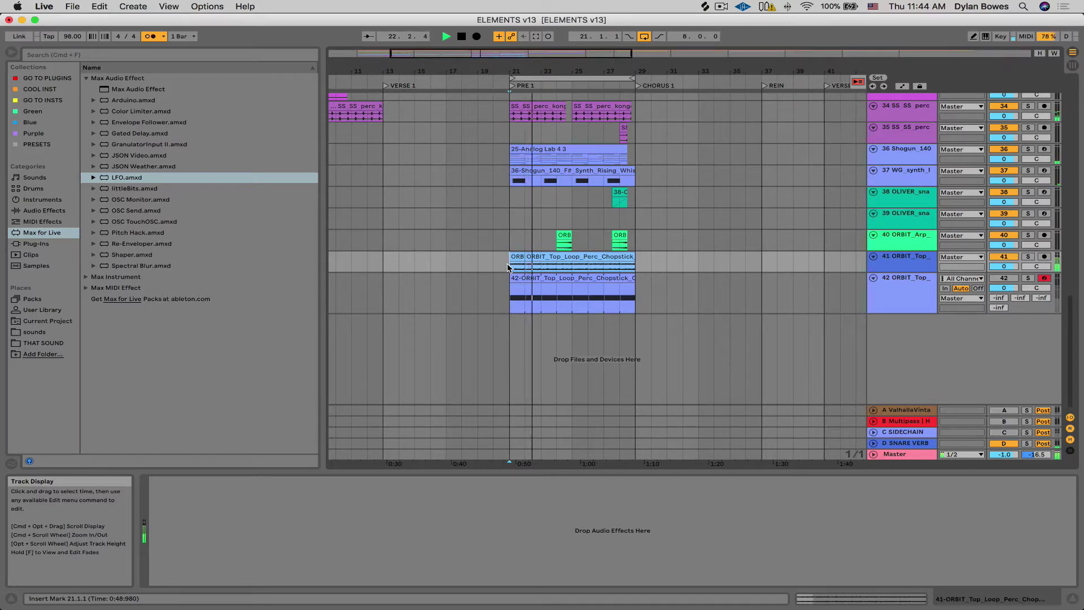
key(space)
Mute track 41, unmute the Simpler version on track 42, and play the PRE 1 section from bar 21.
scroll(885, 276, down, 2)
click(907, 269)
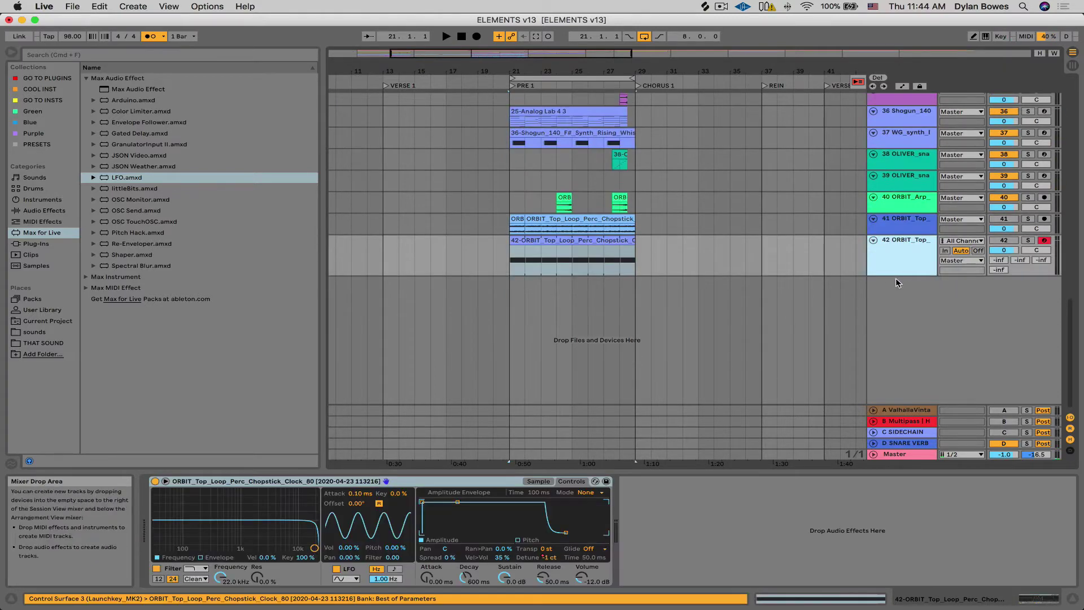
click(509, 267)
key(space)
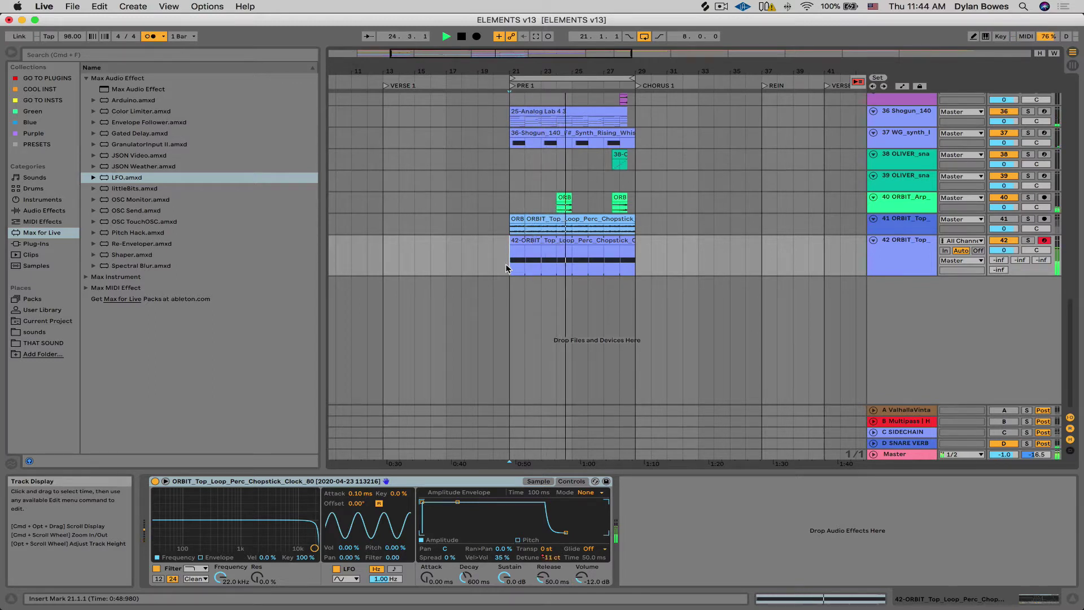
key(space)
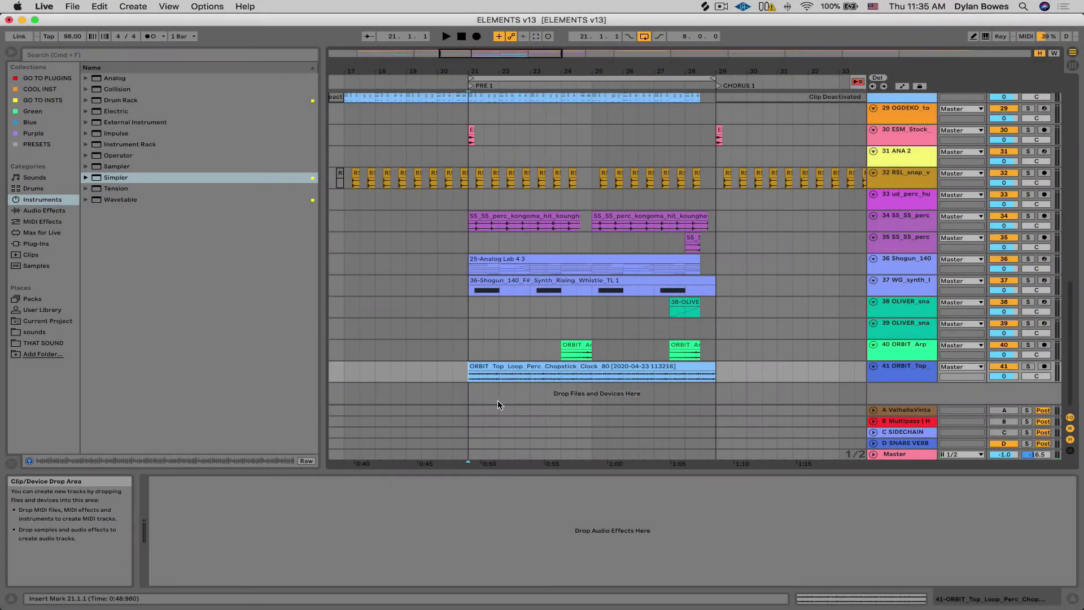
Play the PRE 1 section from bar 21 to hear the original chopstick percussion loop in the arrangement.
key(space)
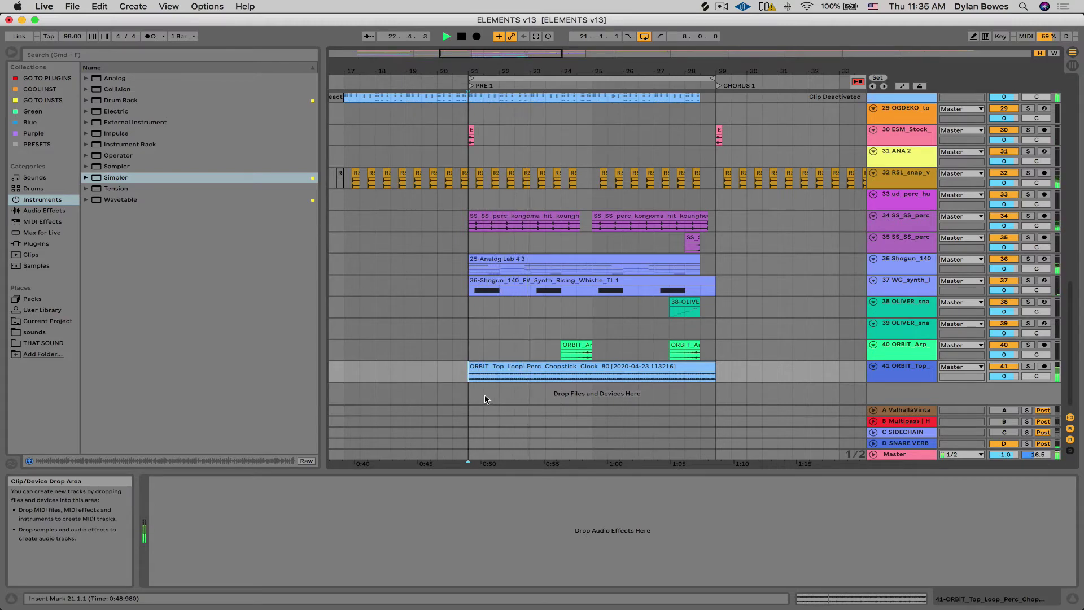
key(space)
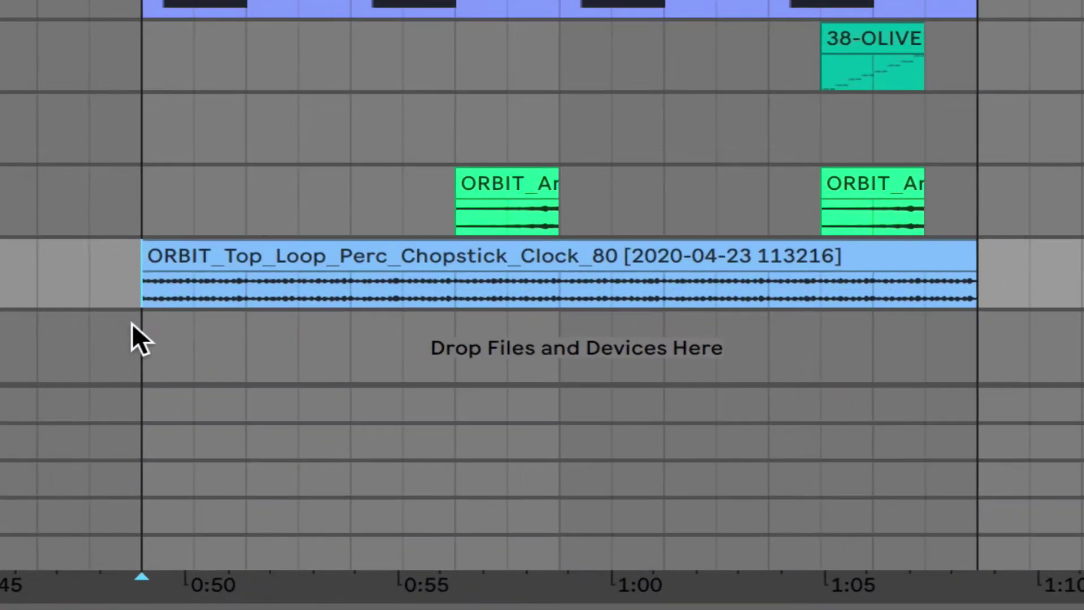
key(space)
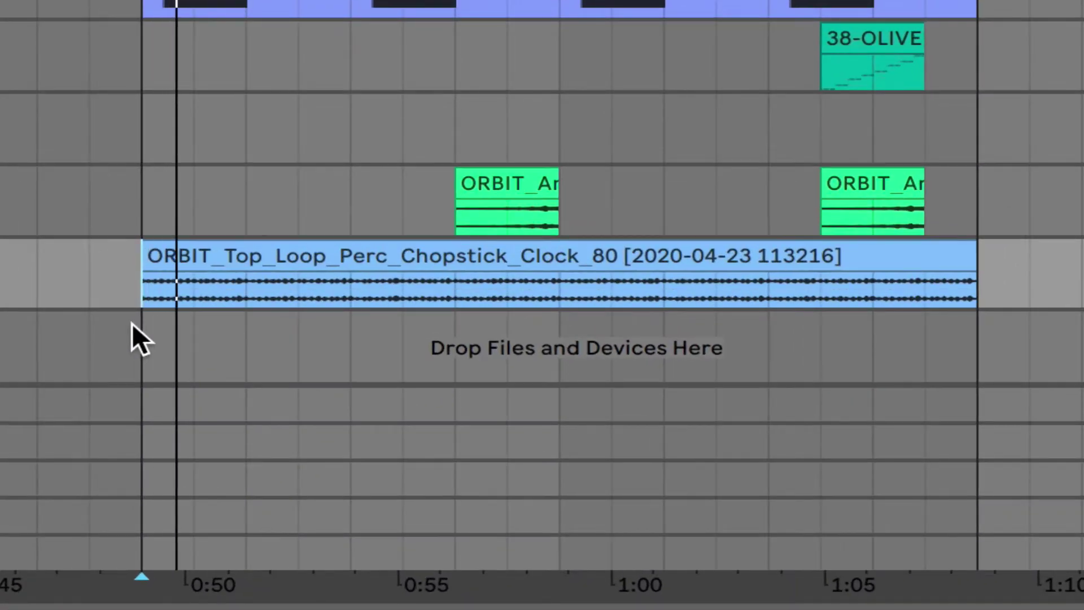
scroll(212, 288, down, 1)
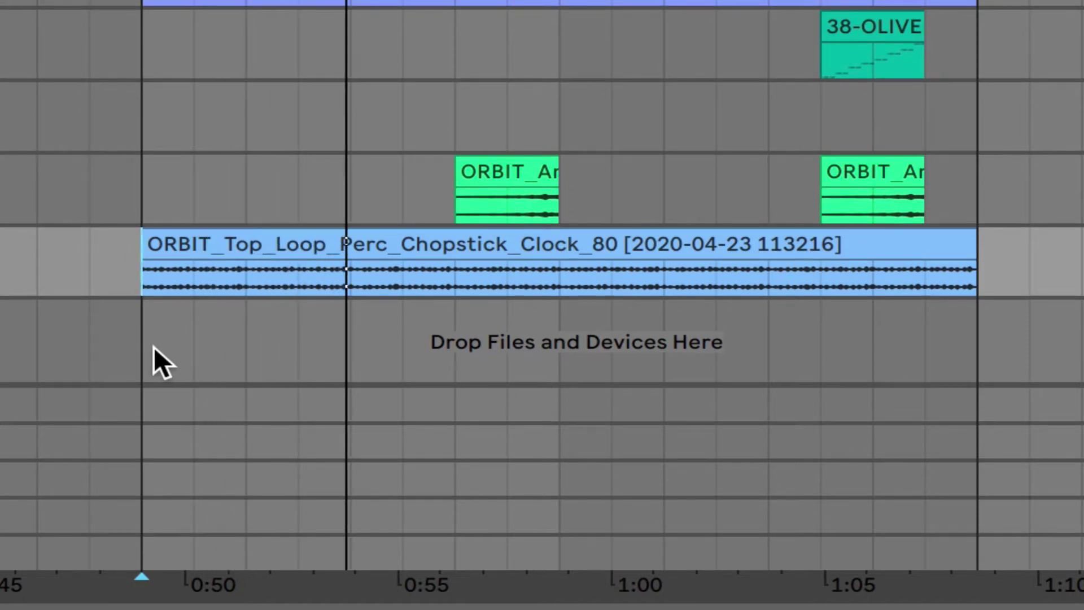
scroll(251, 277, up, 1)
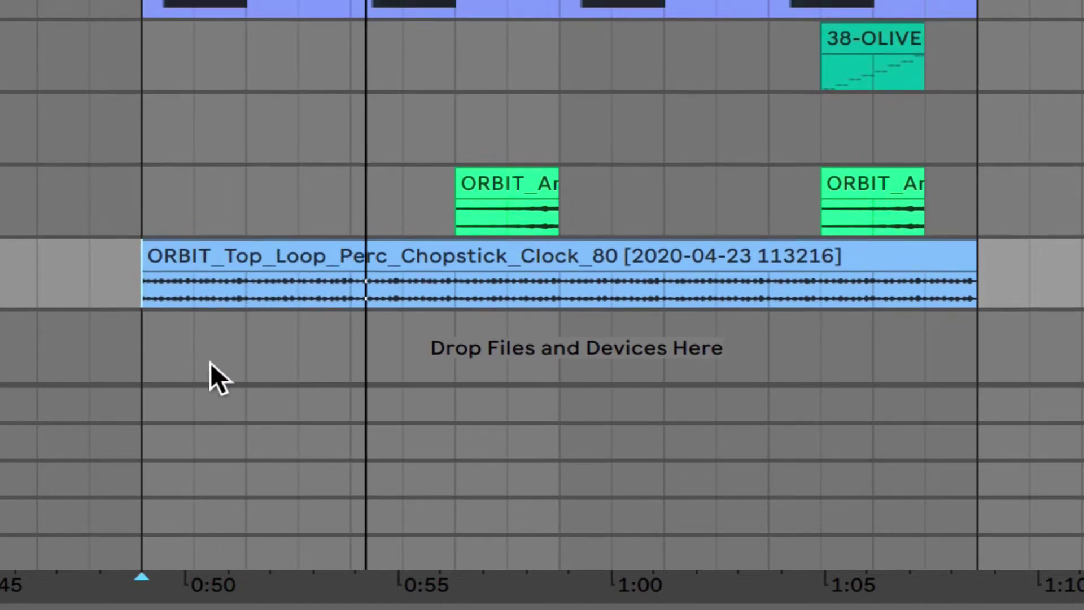
scroll(345, 262, up, 1)
Add the Simpler instrument on a new track directly below the chopstick loop's track 41.
click(345, 263)
scroll(345, 263, left, 1)
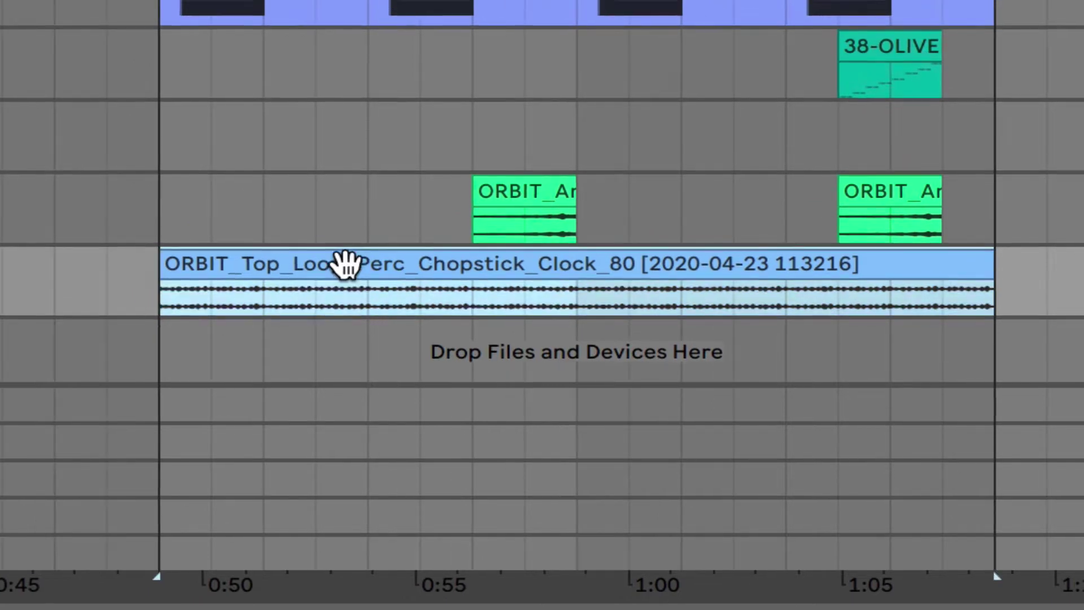
scroll(384, 288, down, 2)
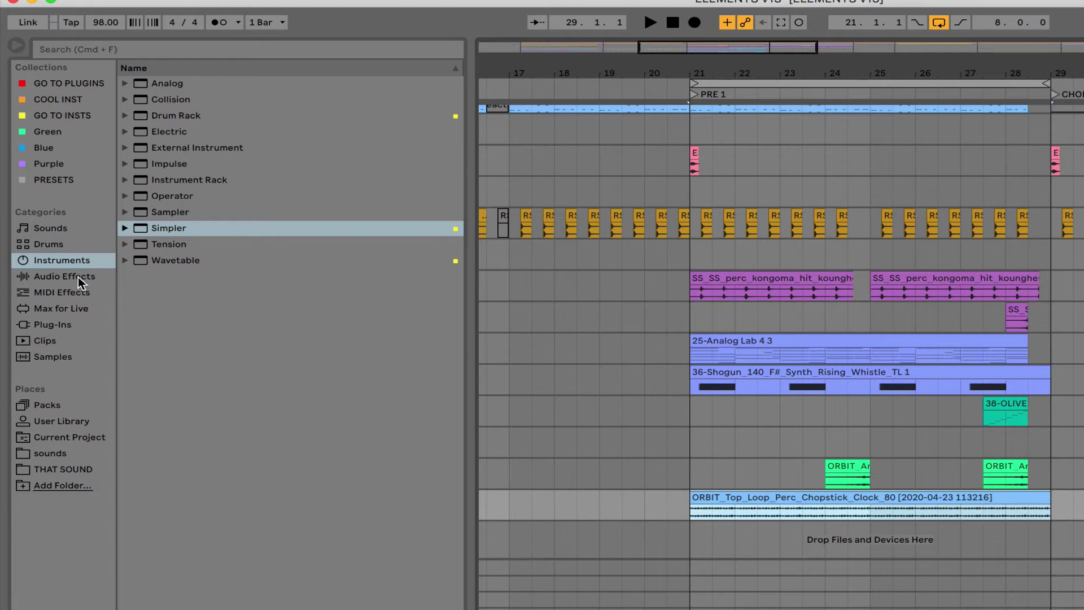
click(79, 260)
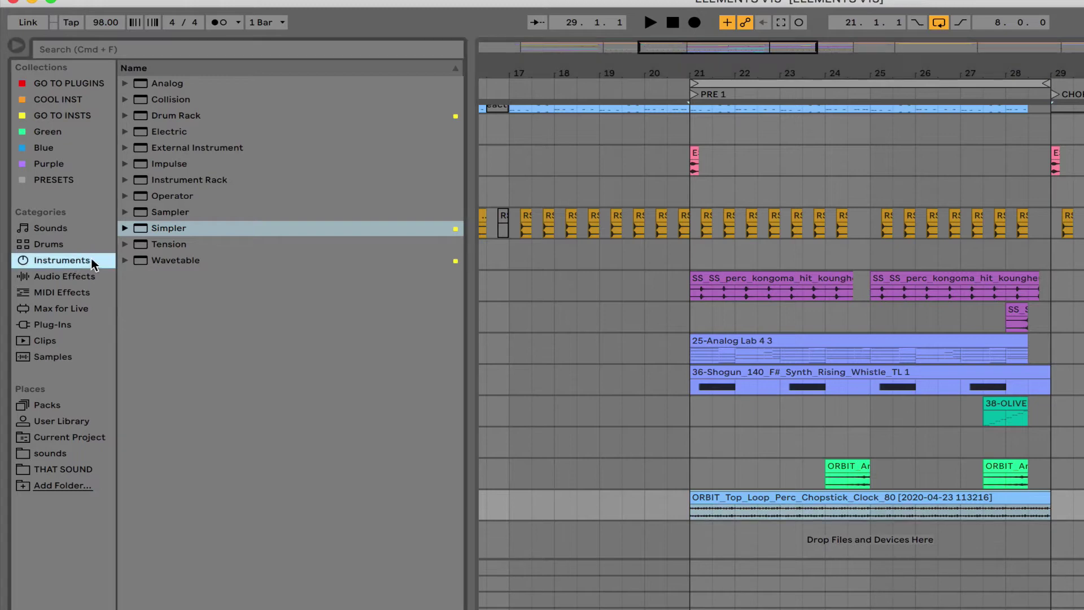
drag(158, 232, 717, 550)
Split off bar 21 of the chopstick loop clip on track 41 and load that one-bar piece into Simpler.
drag(681, 494, 745, 497)
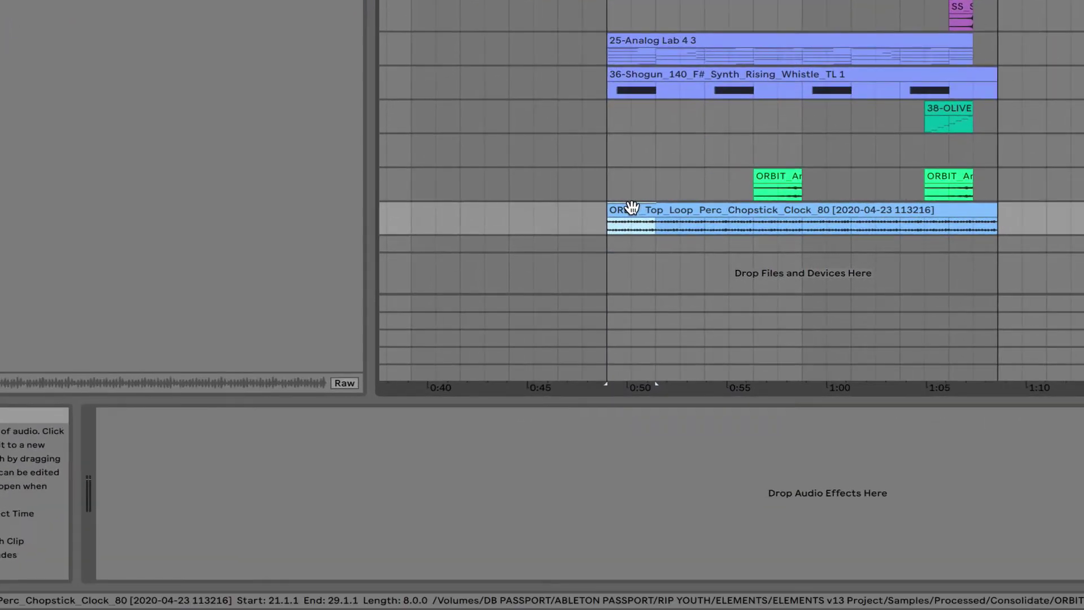
key(super+e)
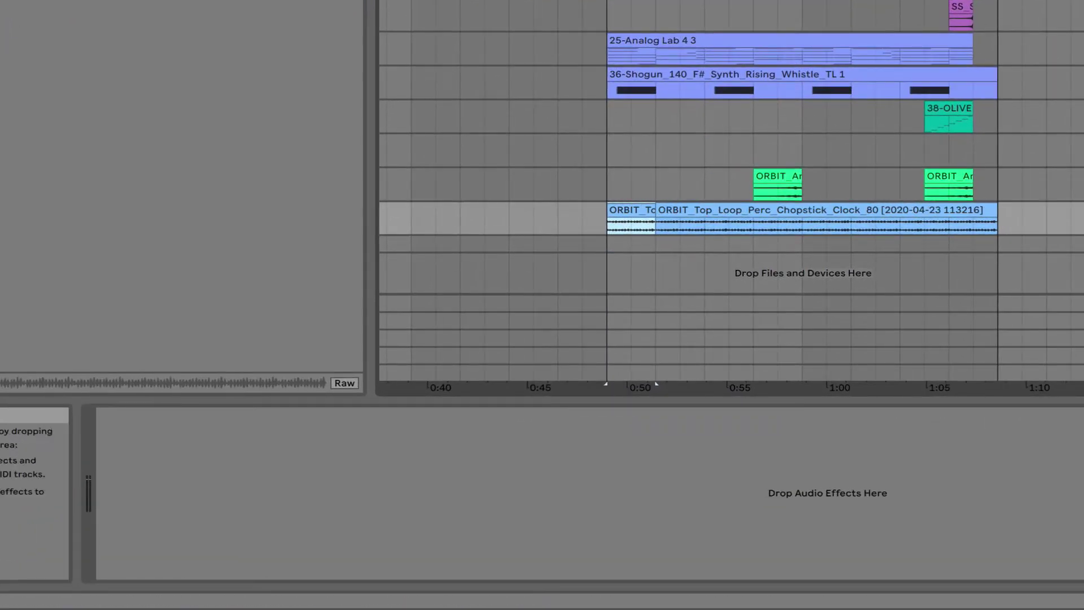
click(676, 242)
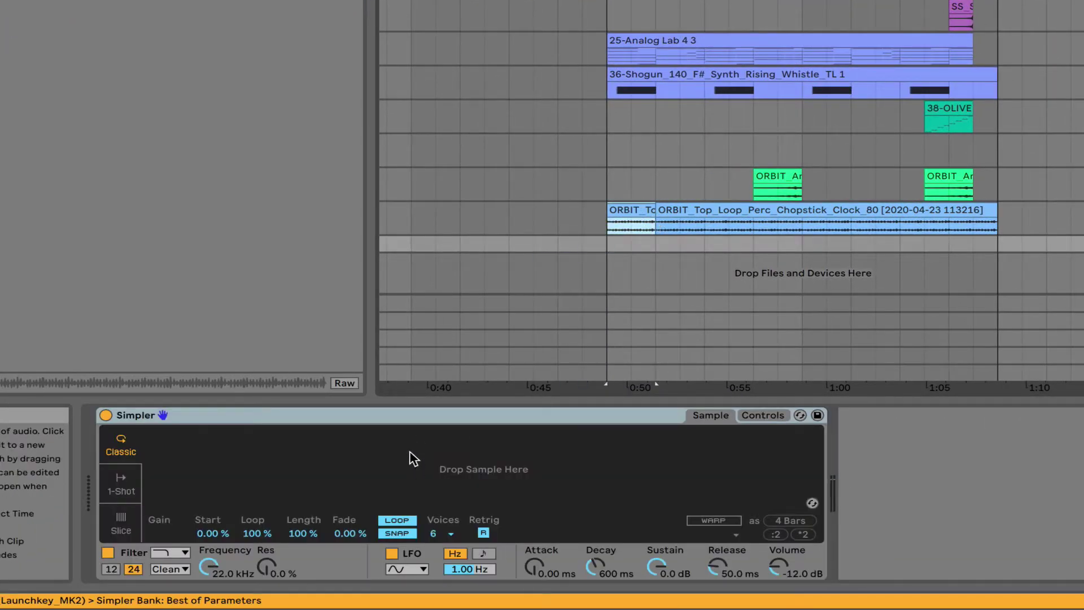
drag(409, 450, 410, 453)
Record a held C3 note on the Simpler track from bar 21 and trim the clip to one bar, ending at bar 22.
click(613, 241)
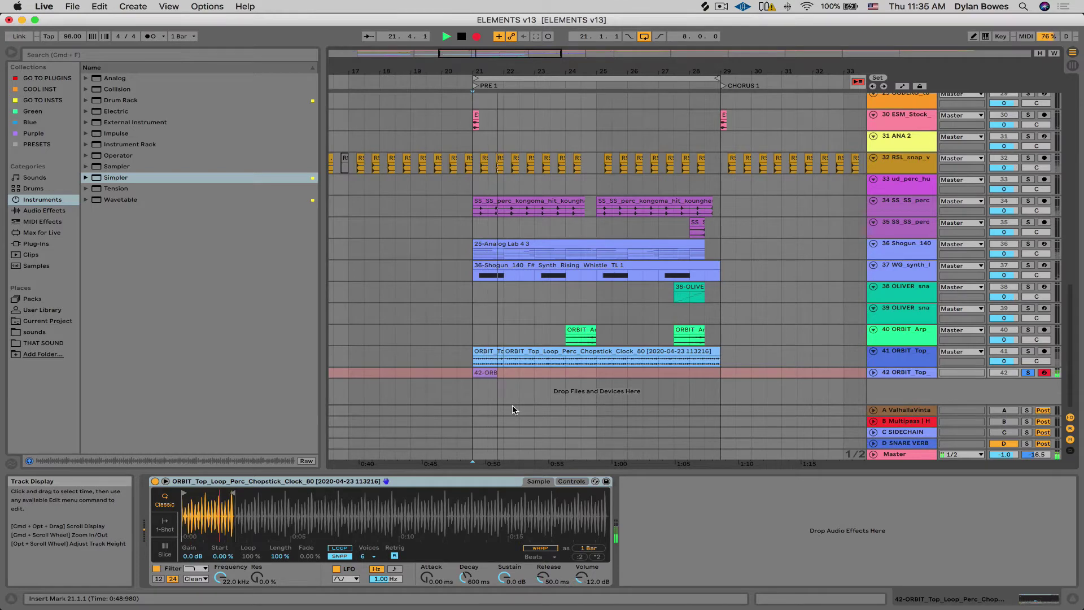
key(space)
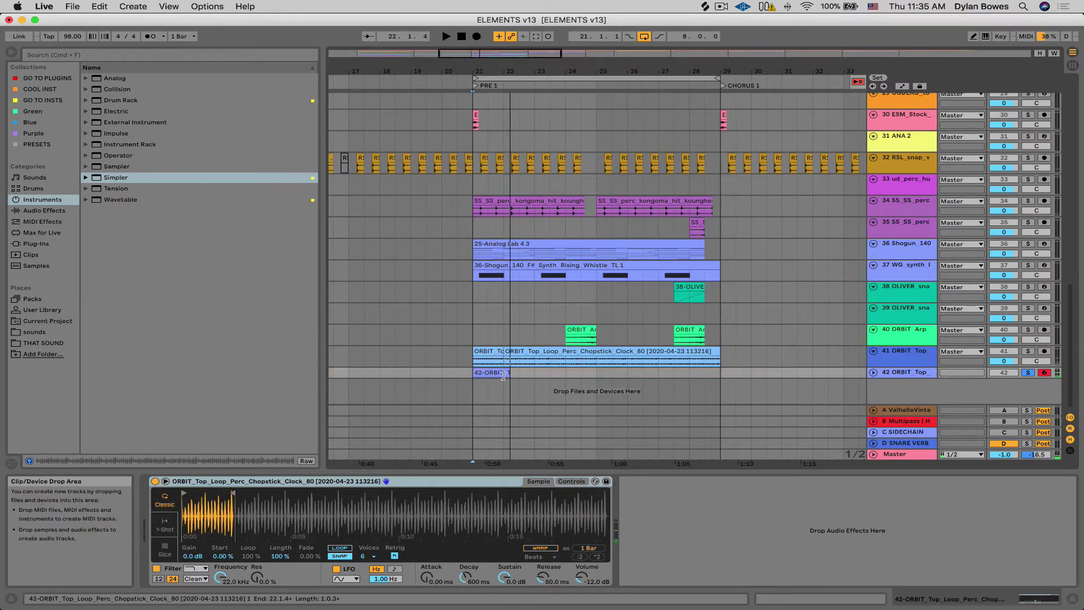
double_click(490, 372)
key(Left)
key(Left)
key(Left)
drag(550, 318, 509, 318)
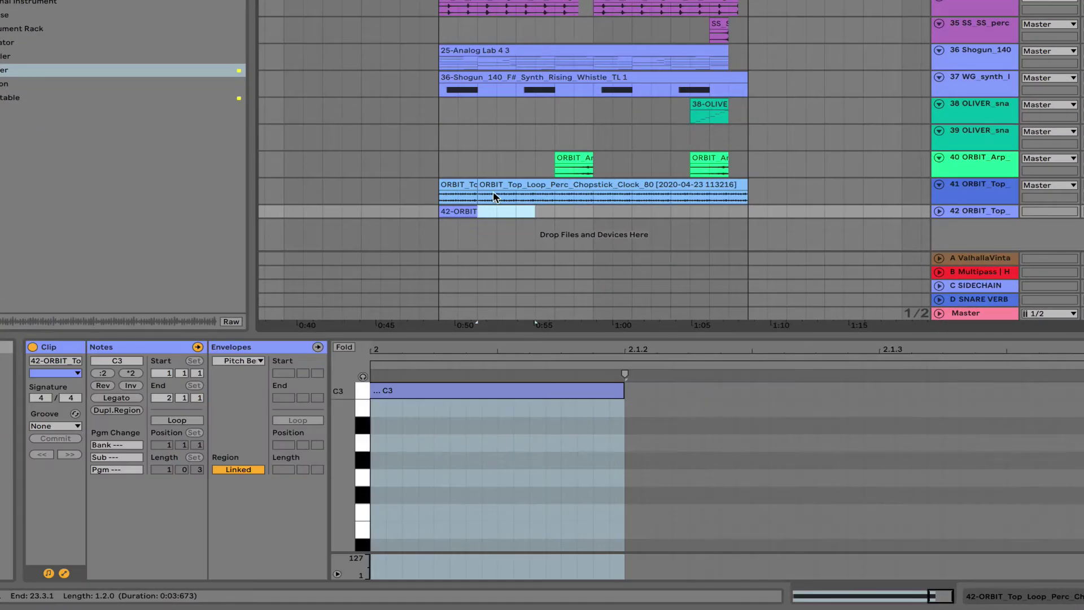
Turn on looping for the one-bar C3 MIDI clip and extend it to bar 29.
click(461, 211)
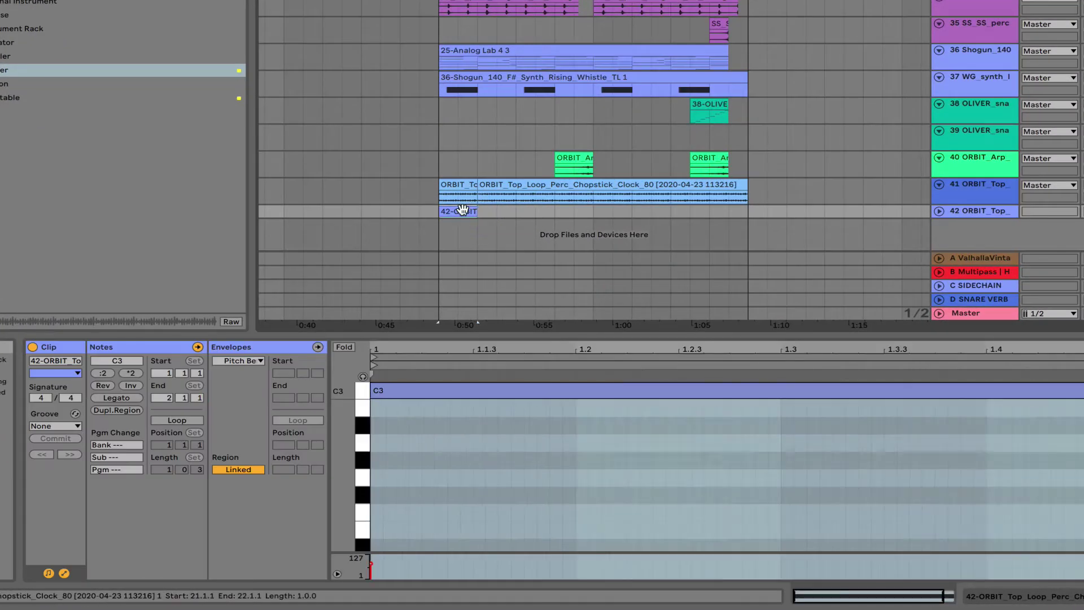
click(183, 422)
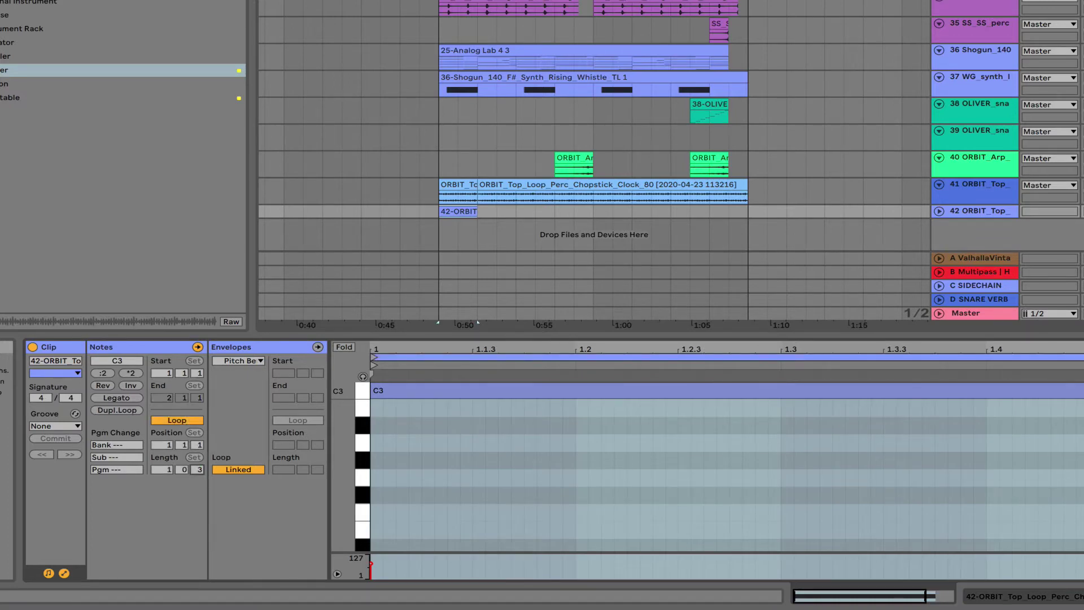
click(497, 213)
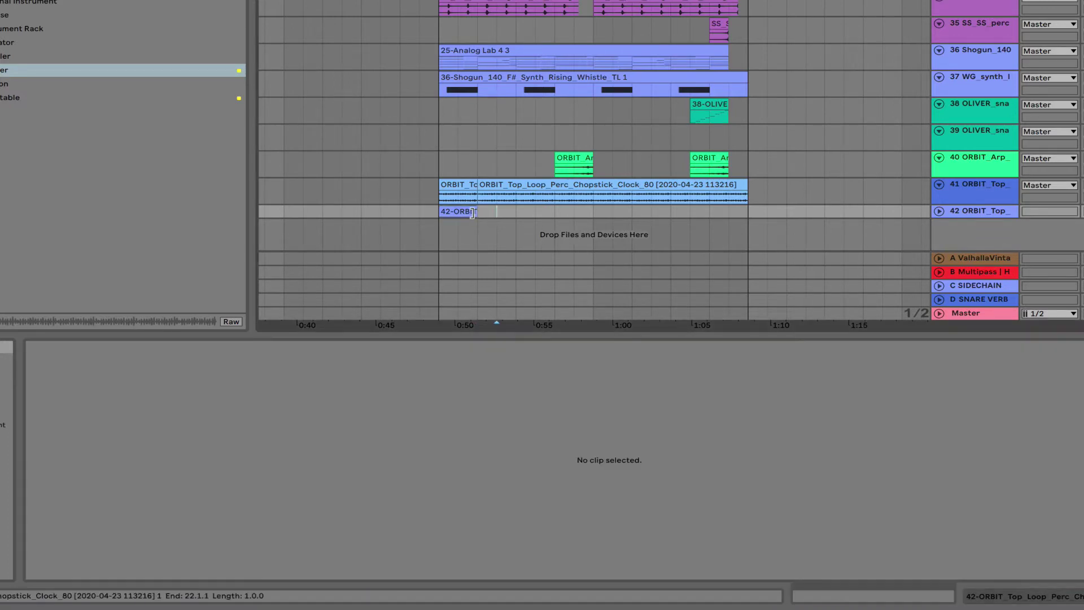
drag(474, 212, 748, 213)
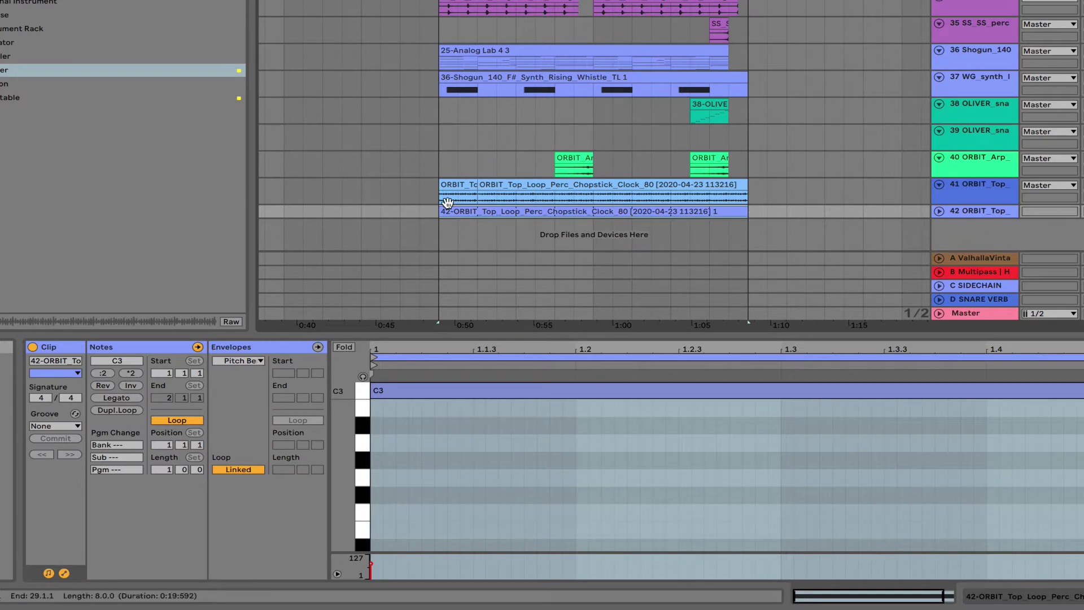
Unfold the Simpler track 42, solo it, and play its looped clip from bar 21.
key(u)
scroll(468, 238, down, 2)
scroll(468, 238, down, 1)
scroll(491, 177, up, 1)
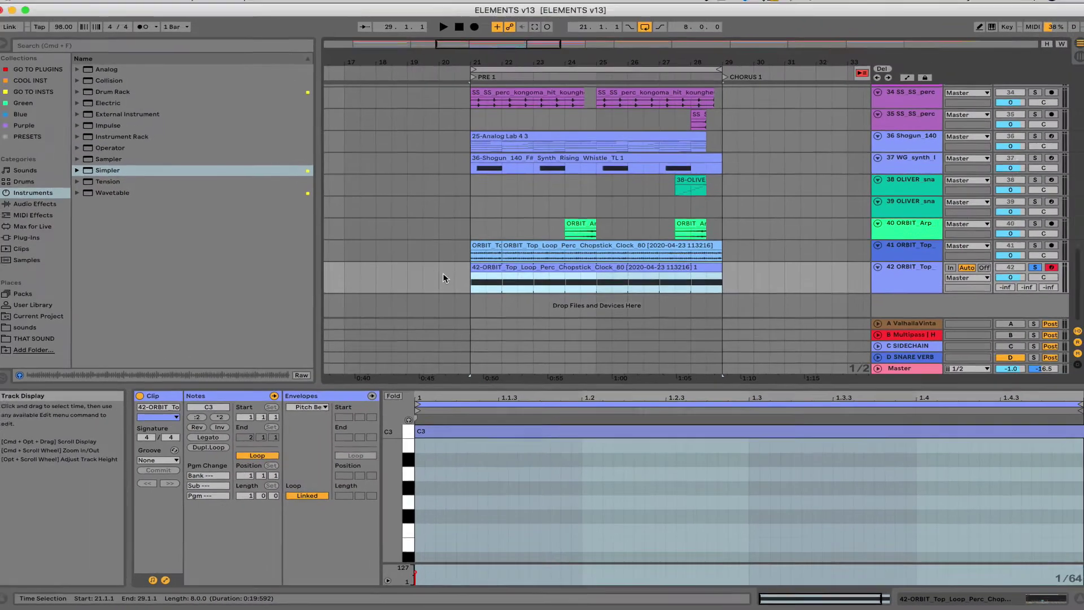
click(438, 200)
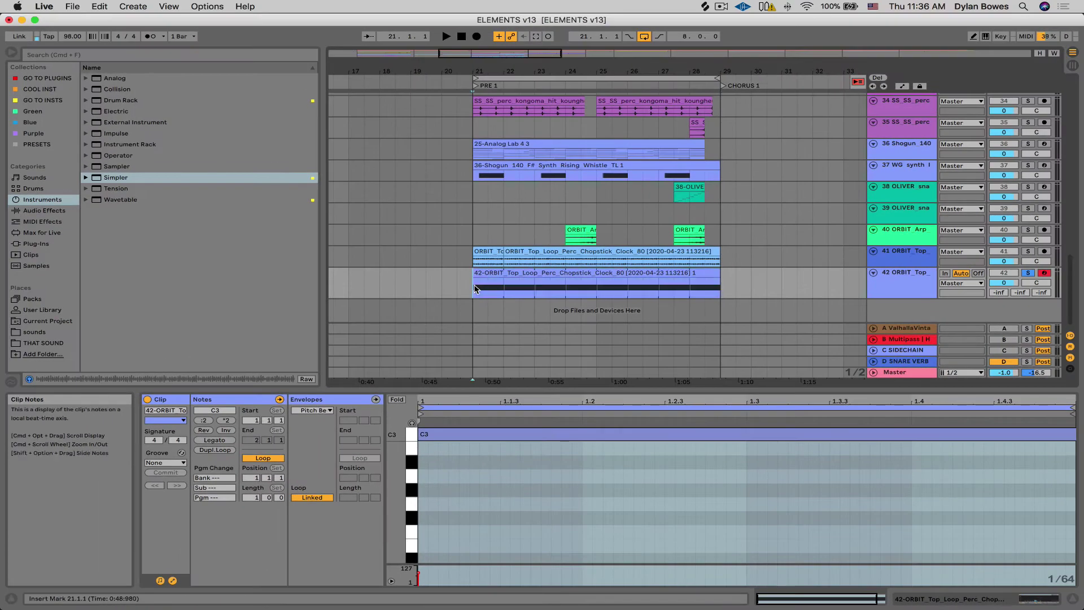
click(1027, 273)
click(1027, 273)
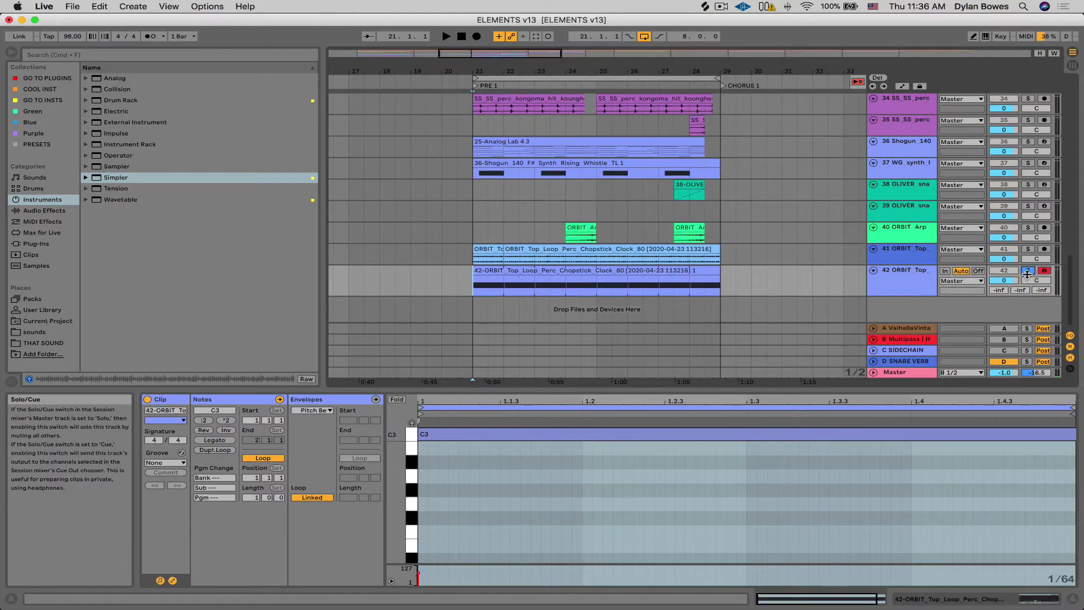
key(space)
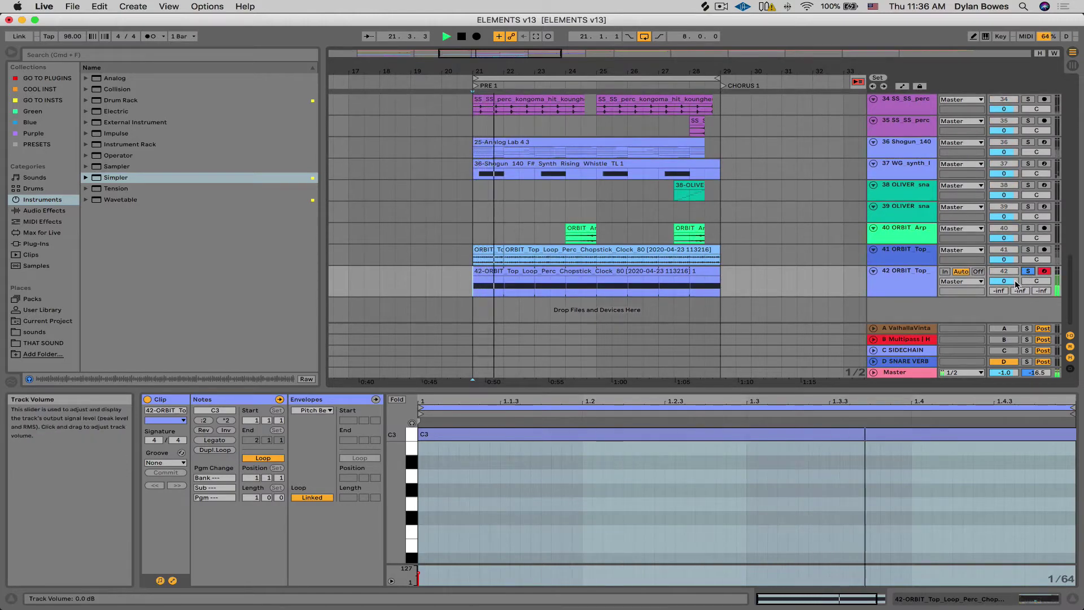
key(space)
Solo track 41 and play the original loop for comparison, leaving the track unsoloed and muted.
click(1028, 250)
key(space)
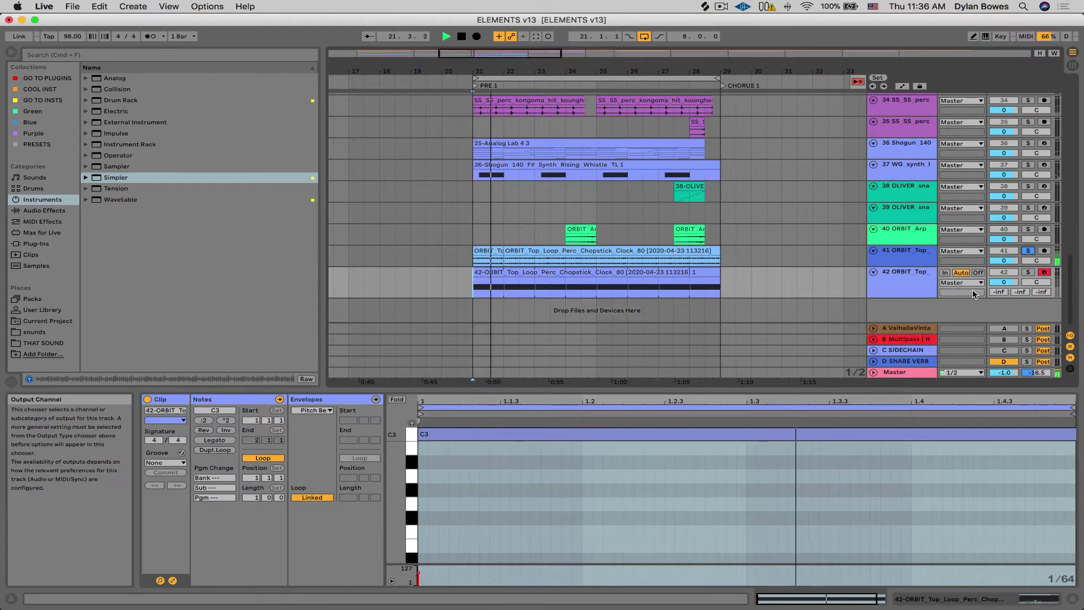
key(space)
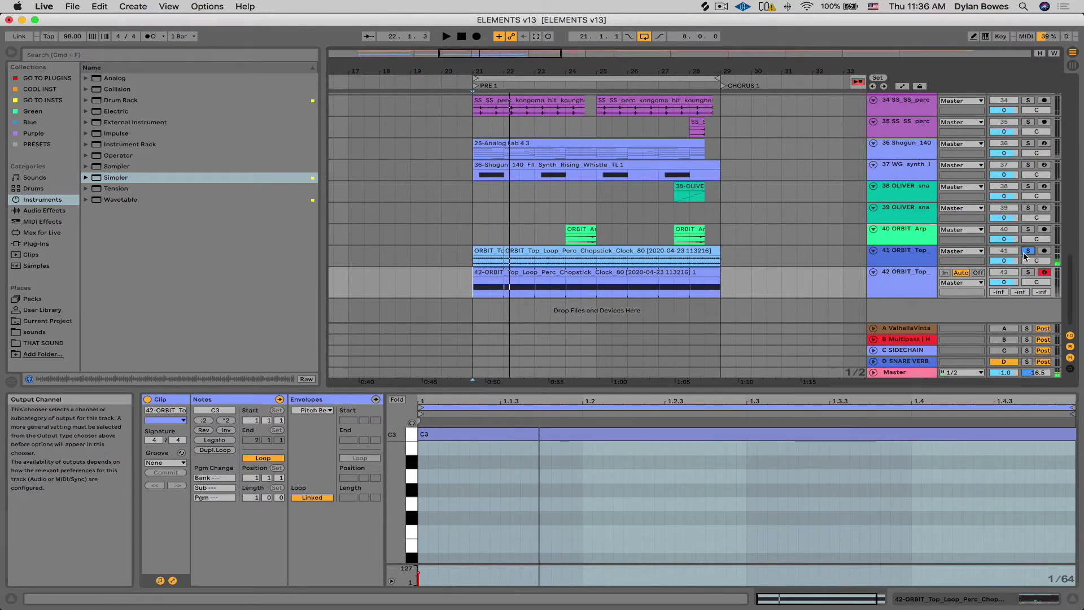
click(1026, 252)
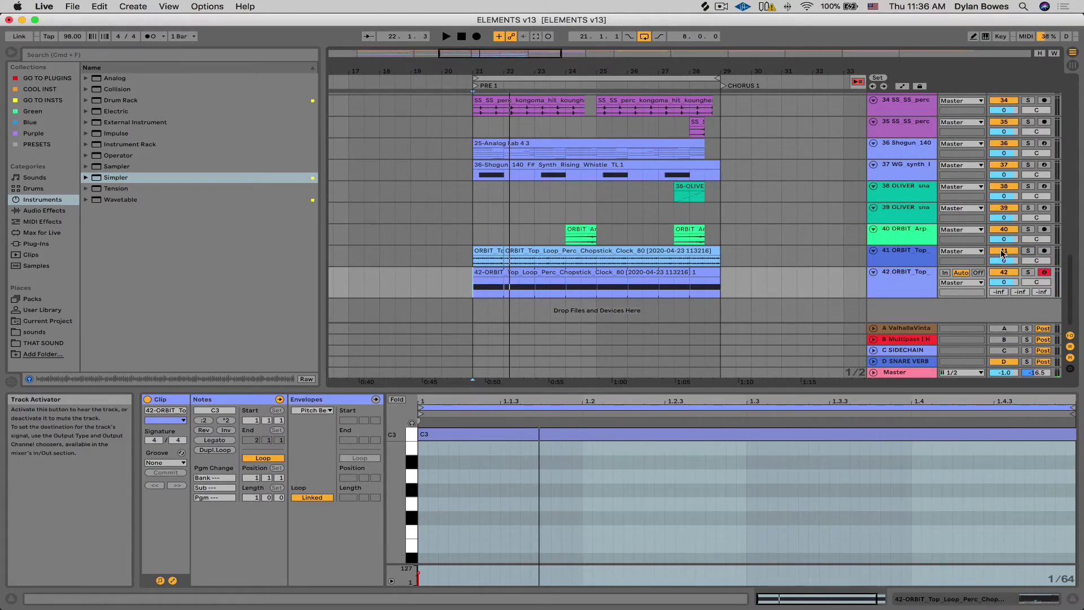
click(1003, 252)
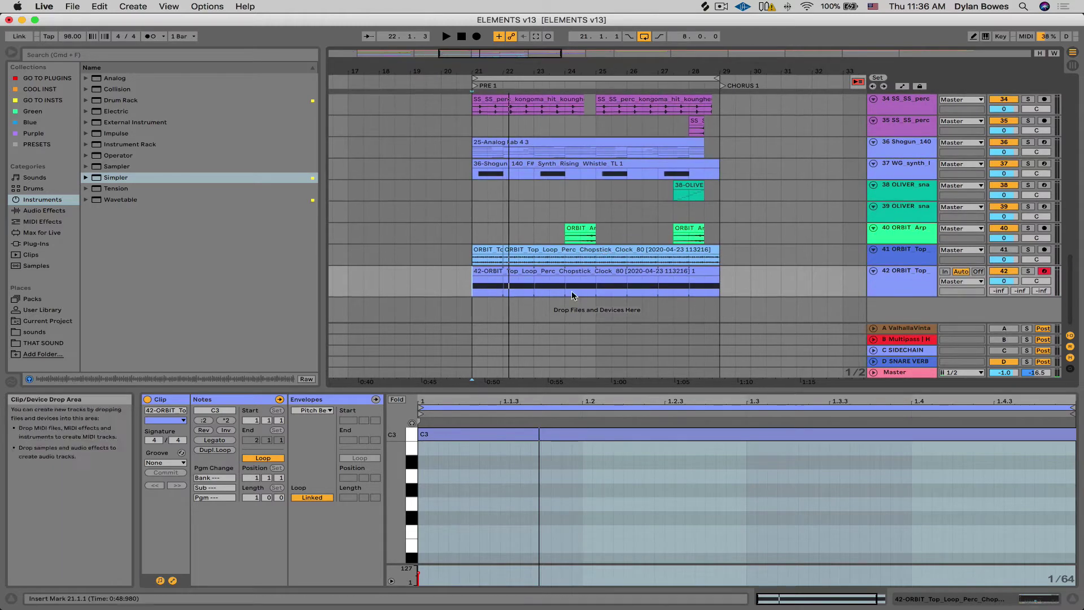
Show the Simpler device of track 42 and examine its envelope, pitch and LFO controls alongside the sample waveform.
click(474, 272)
key(shift+Tab)
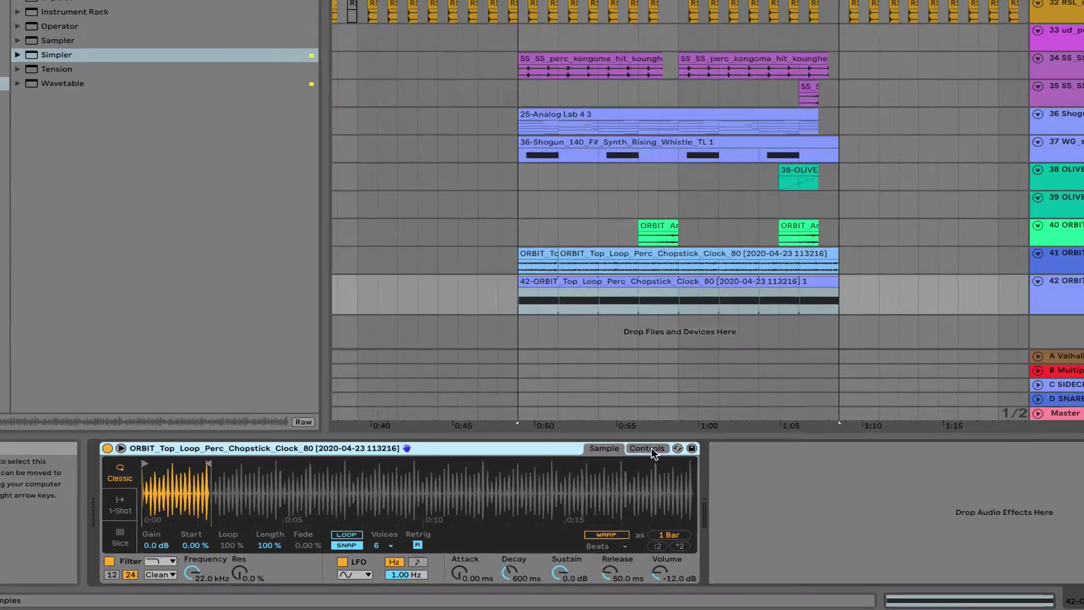
click(581, 481)
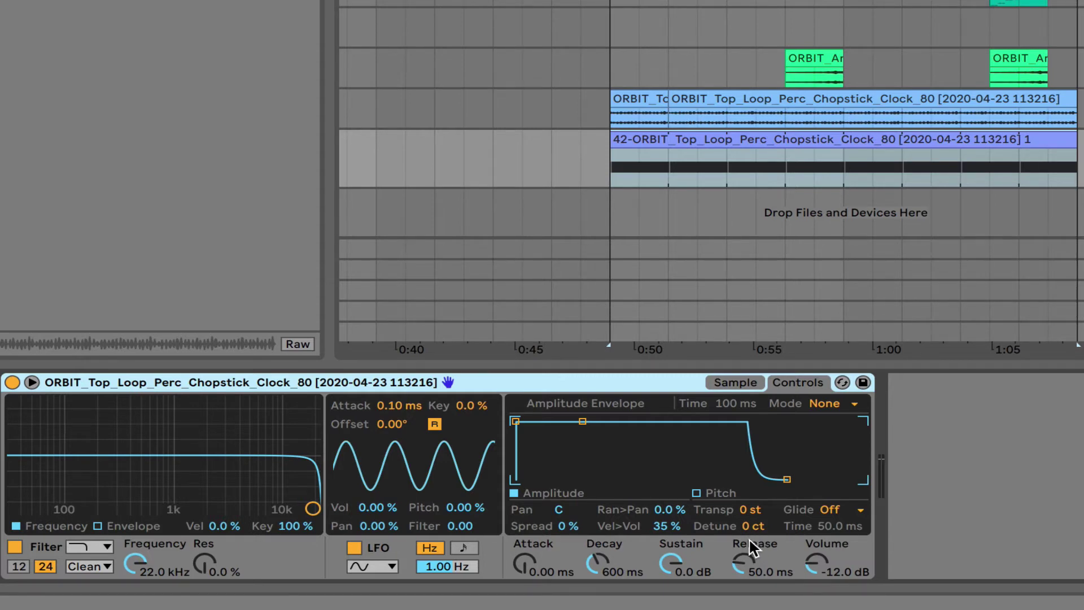
click(735, 382)
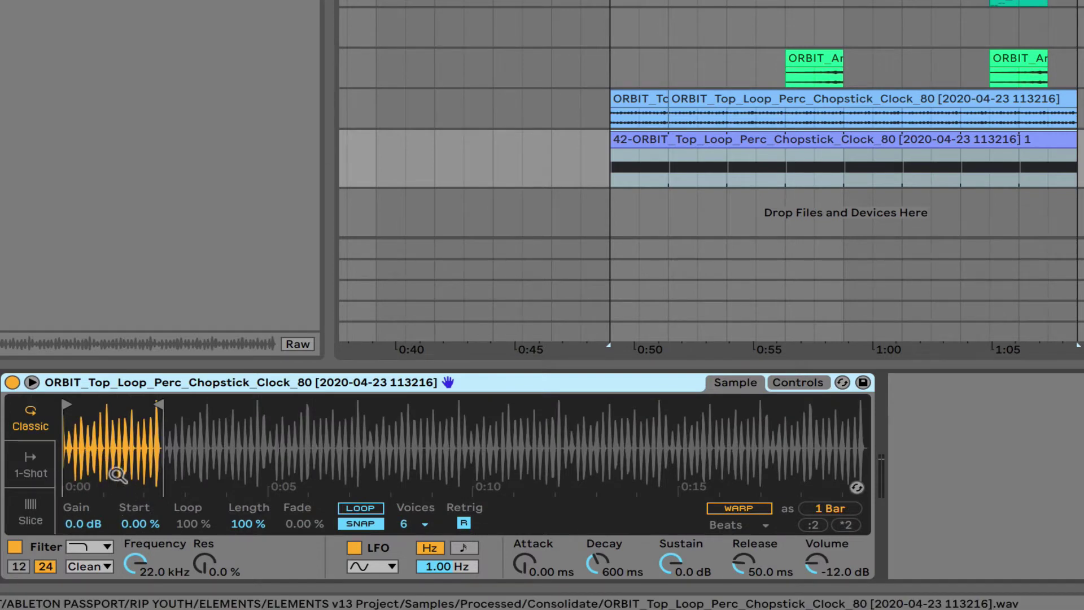
click(797, 382)
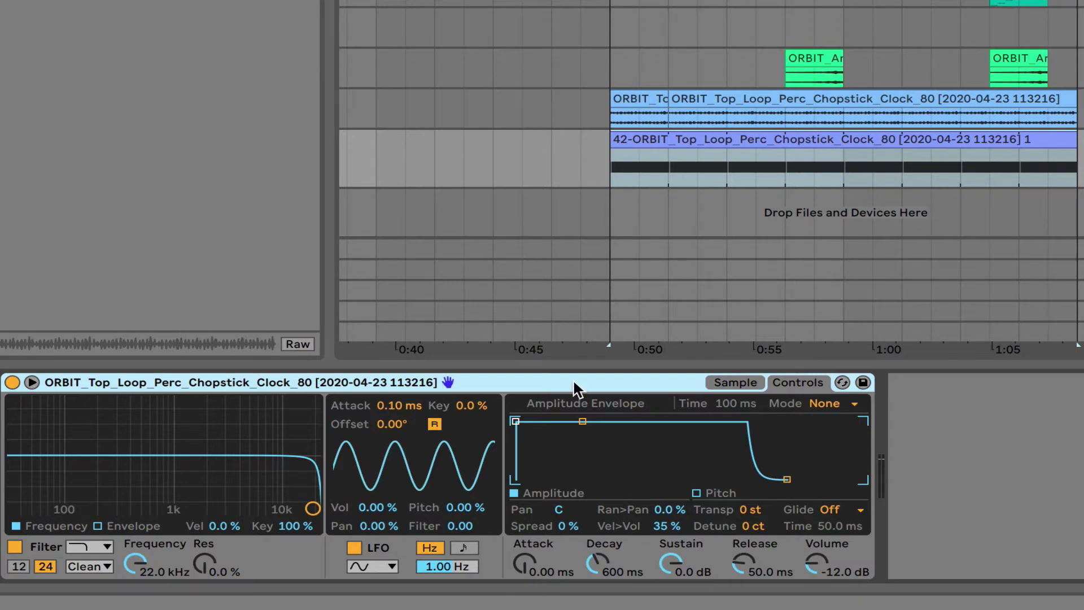
click(720, 383)
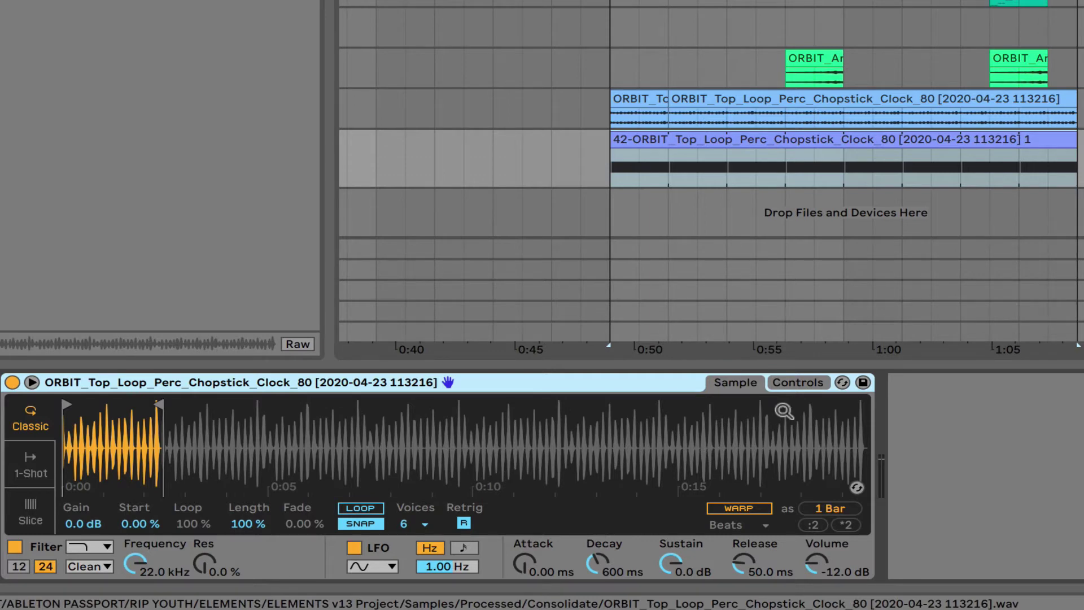
Show Simpler's Controls page, set its transposition to +1 st and audition the track 42 clip from bar 21.
click(815, 383)
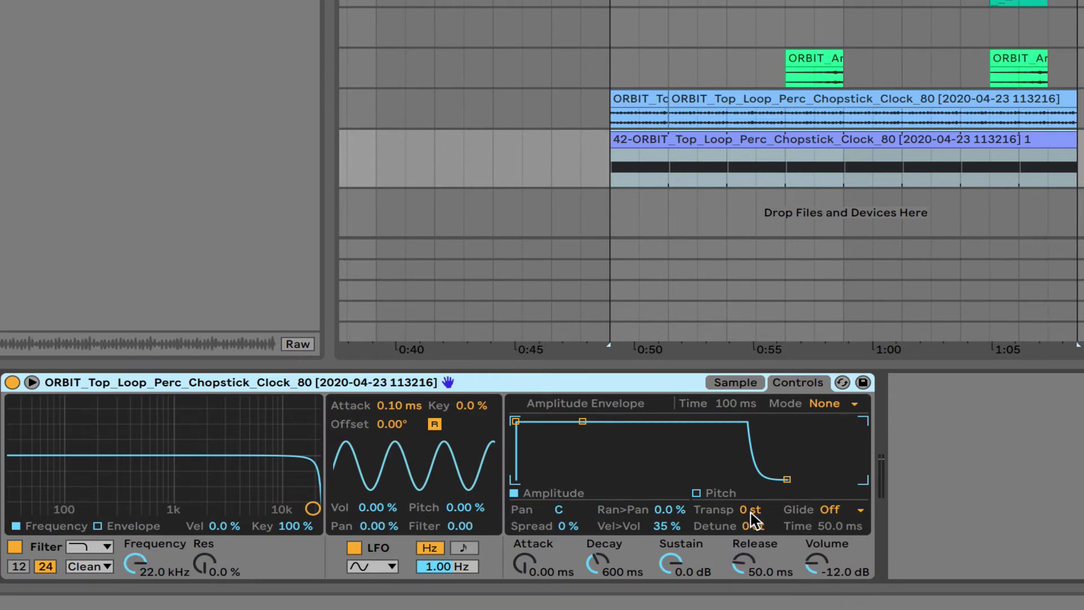
drag(750, 510, 751, 504)
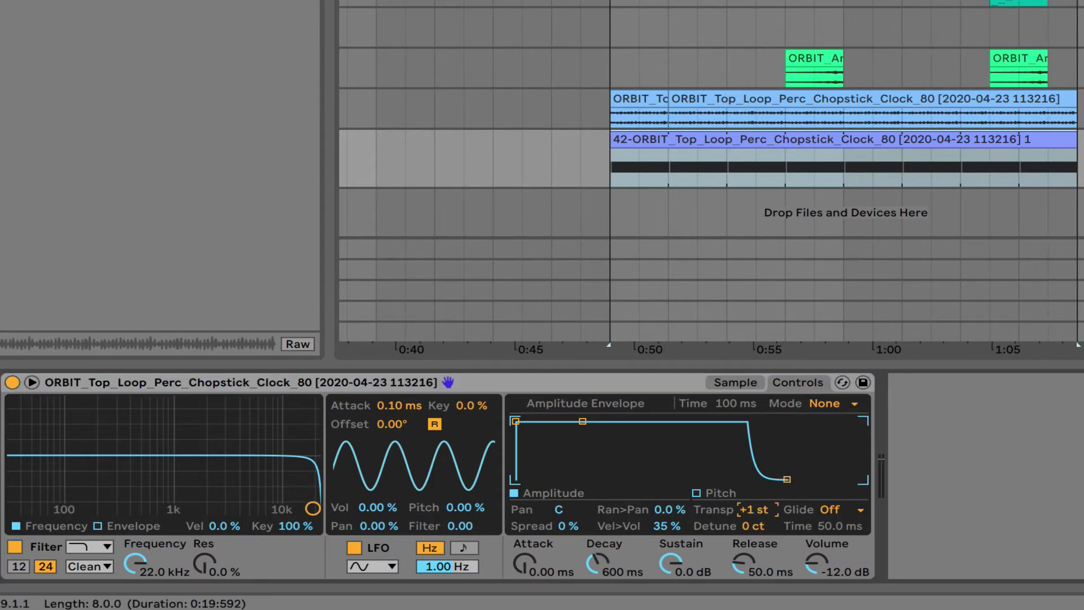
click(612, 168)
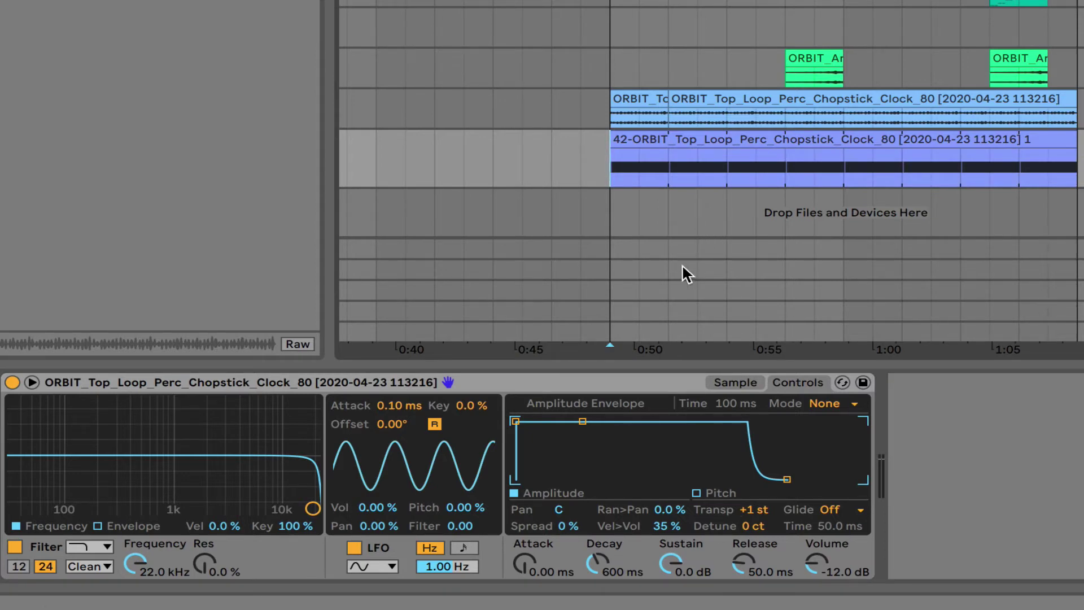
key(space)
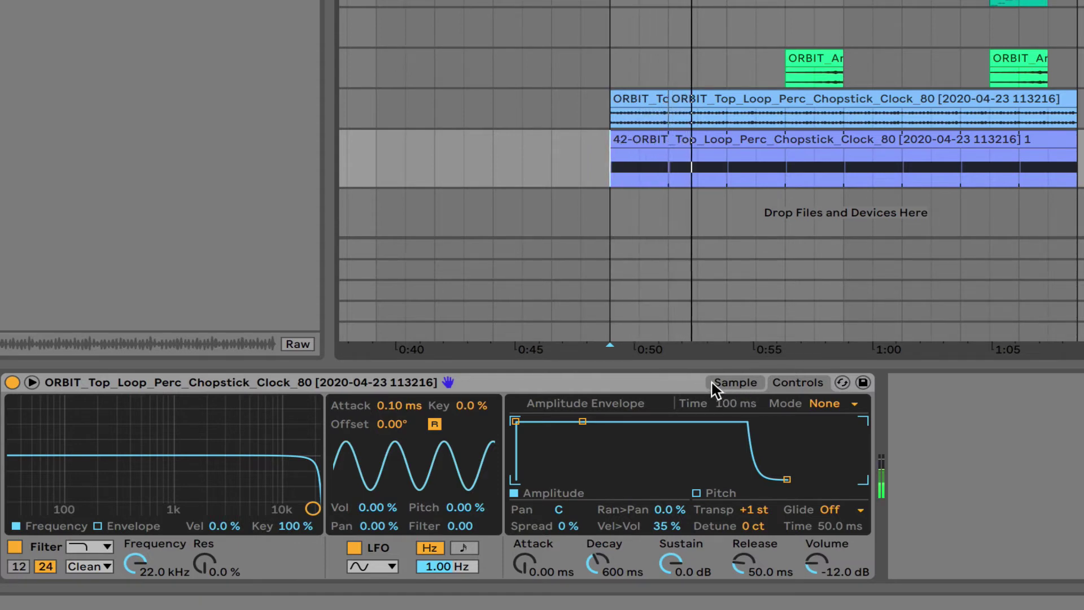
key(space)
Audition the clip from bar 21 with Simpler transposed to -1 st, and reset the transposition to 0 st.
drag(766, 513, 767, 530)
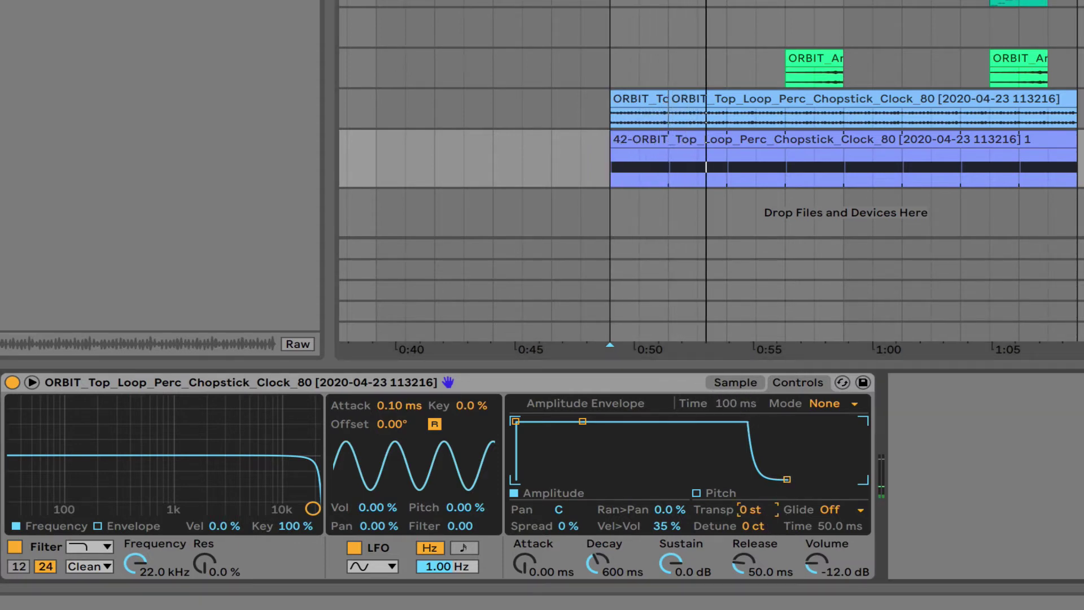
click(612, 163)
key(space)
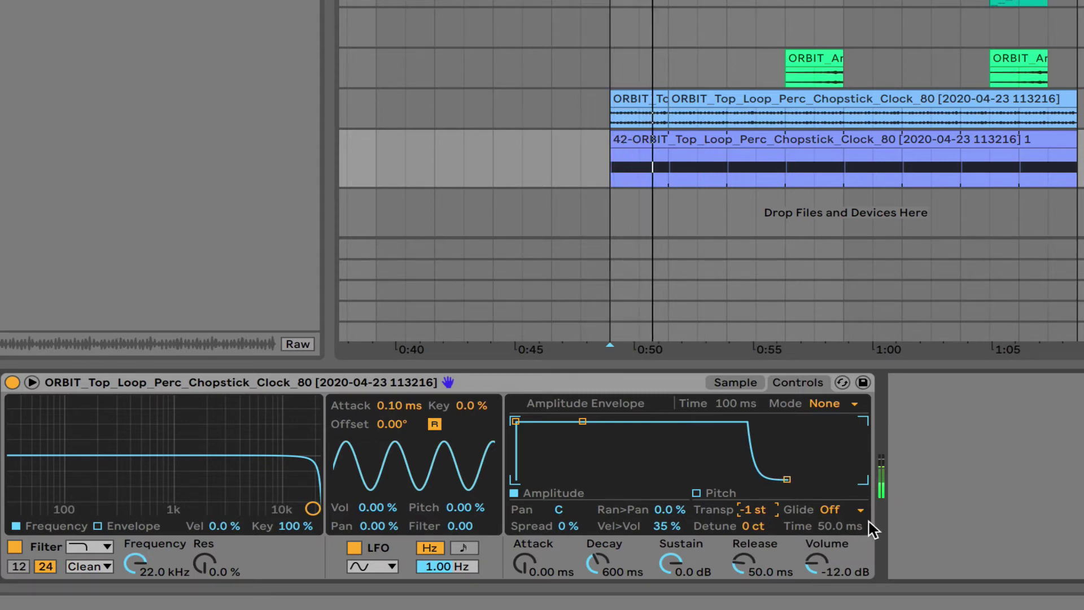
double_click(752, 509)
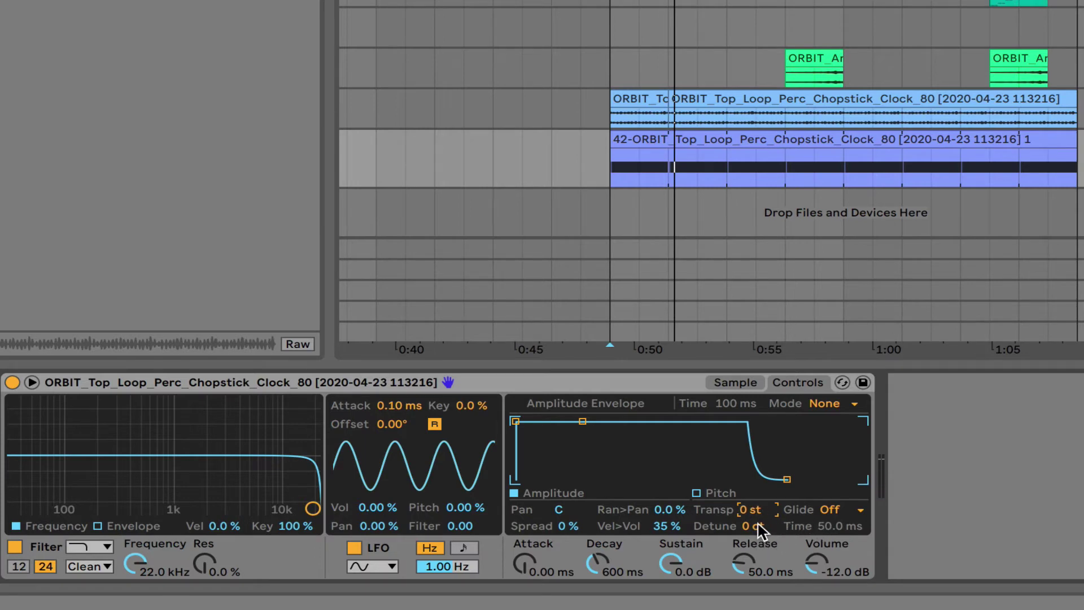
Try Simpler's Detune amount above and below zero, and reset it to 0 ct.
drag(759, 531, 759, 500)
drag(765, 529, 766, 587)
double_click(760, 522)
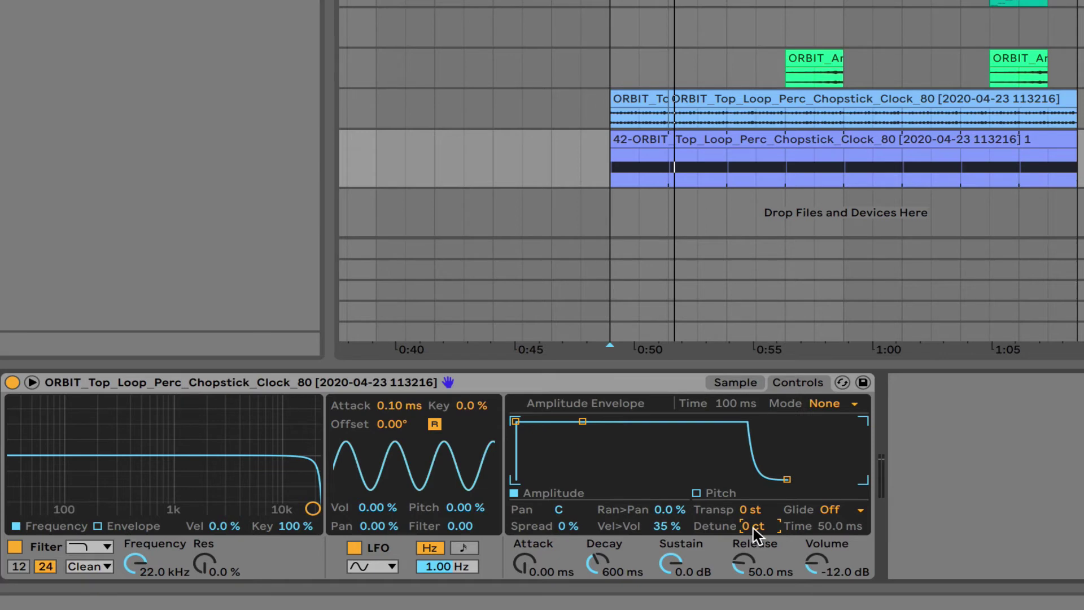
Map Simpler's Detune to MIDI controller 16/26 and sweep the detune up and down while the clip plays from bar 21.
key(ctrl+m)
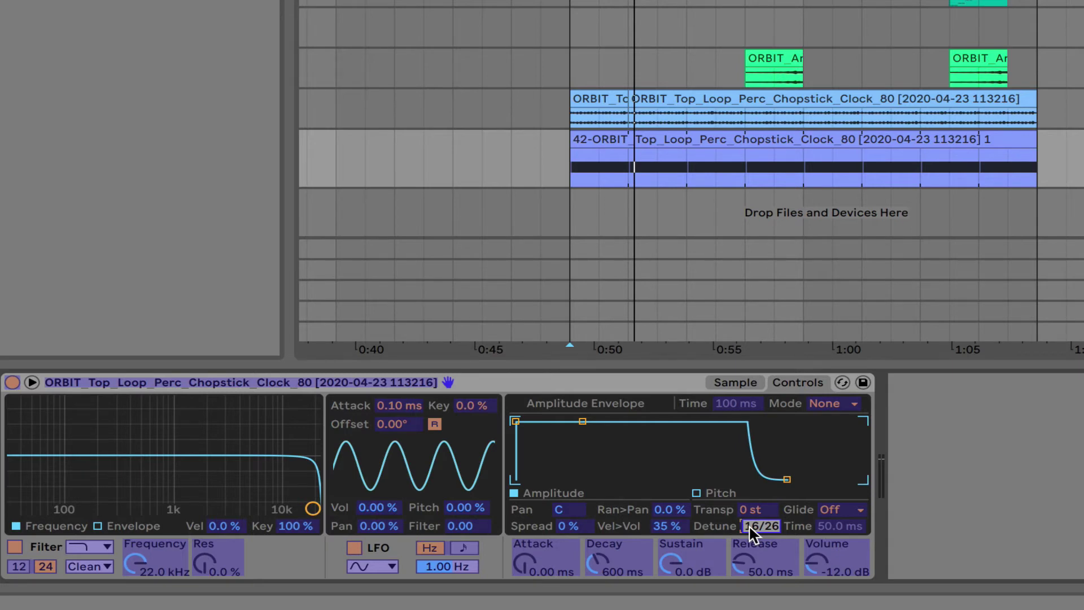
key(ctrl+m)
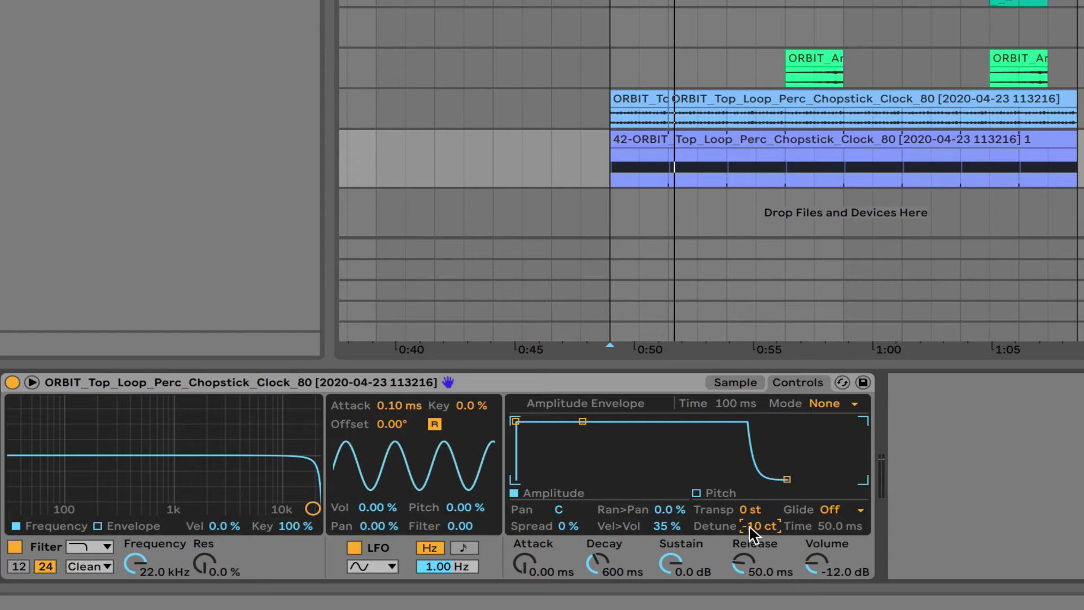
drag(749, 527, 749, 523)
scroll(750, 533, down, 13)
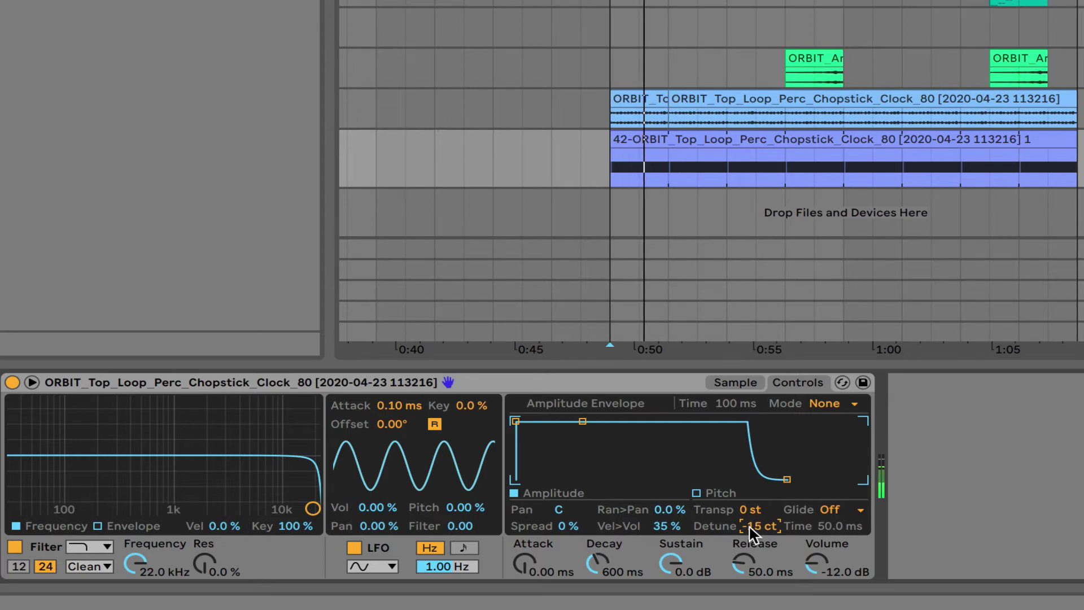
scroll(751, 534, down, 9)
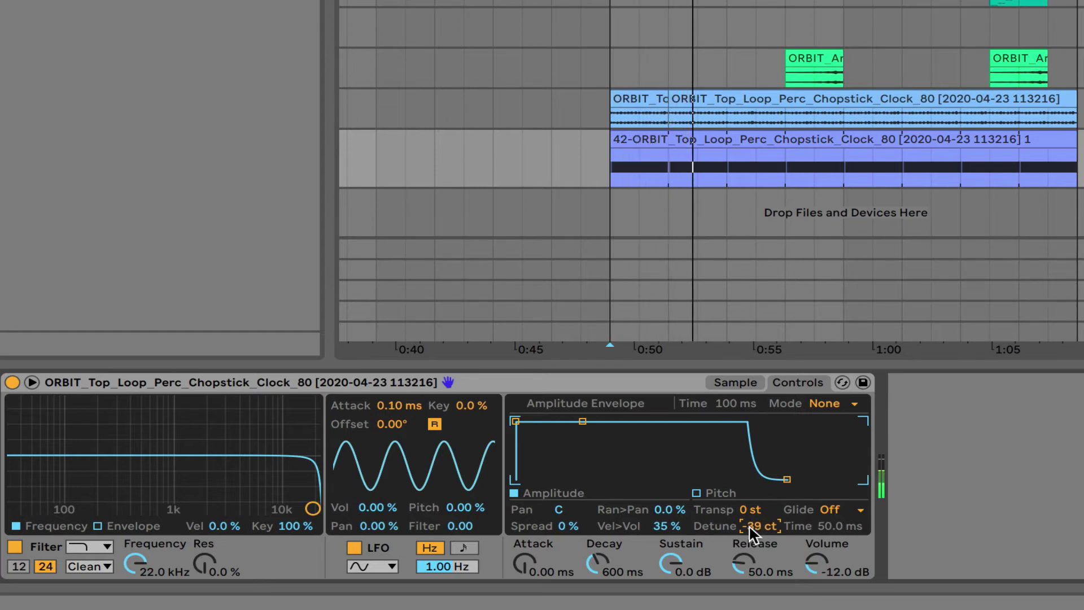
scroll(751, 533, up, 1)
scroll(750, 533, up, 20)
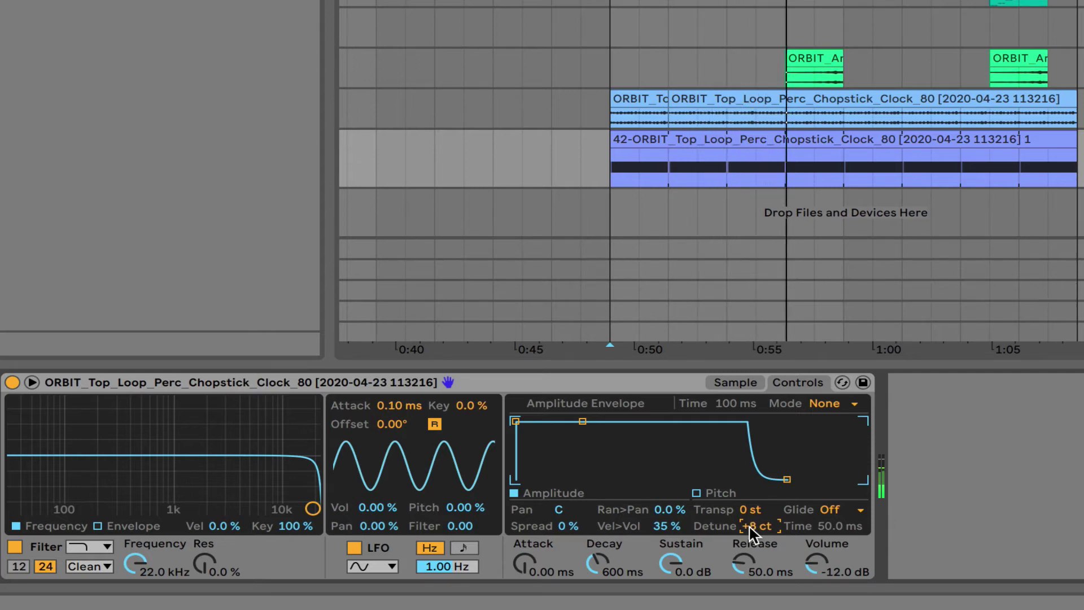
scroll(751, 533, down, 20)
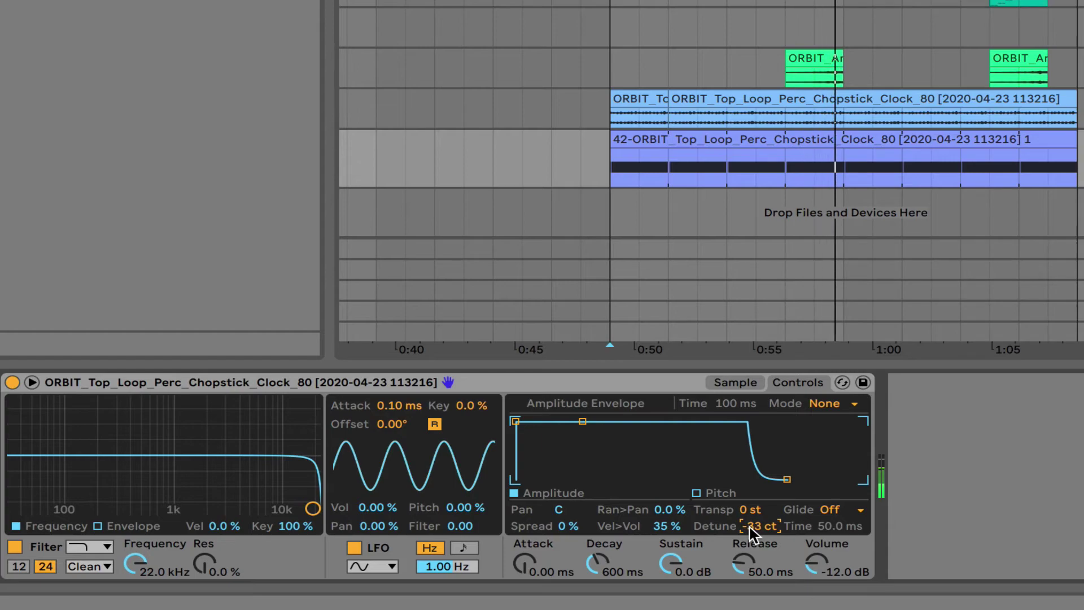
scroll(750, 533, up, 3)
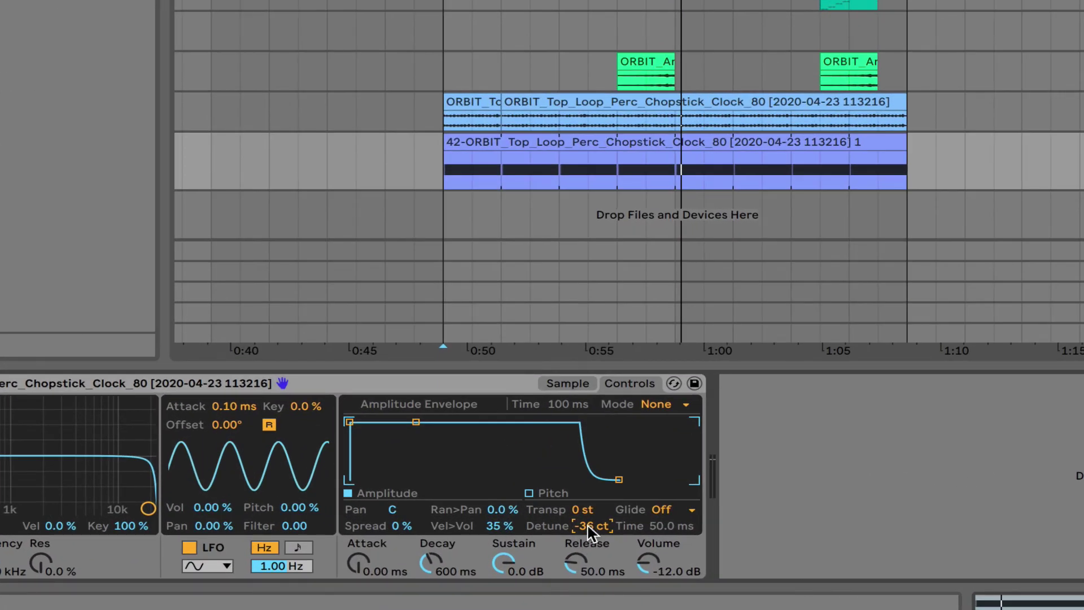
Show Simpler's Detune automation in a new lane under track 42 and make that lane taller.
right_click(588, 526)
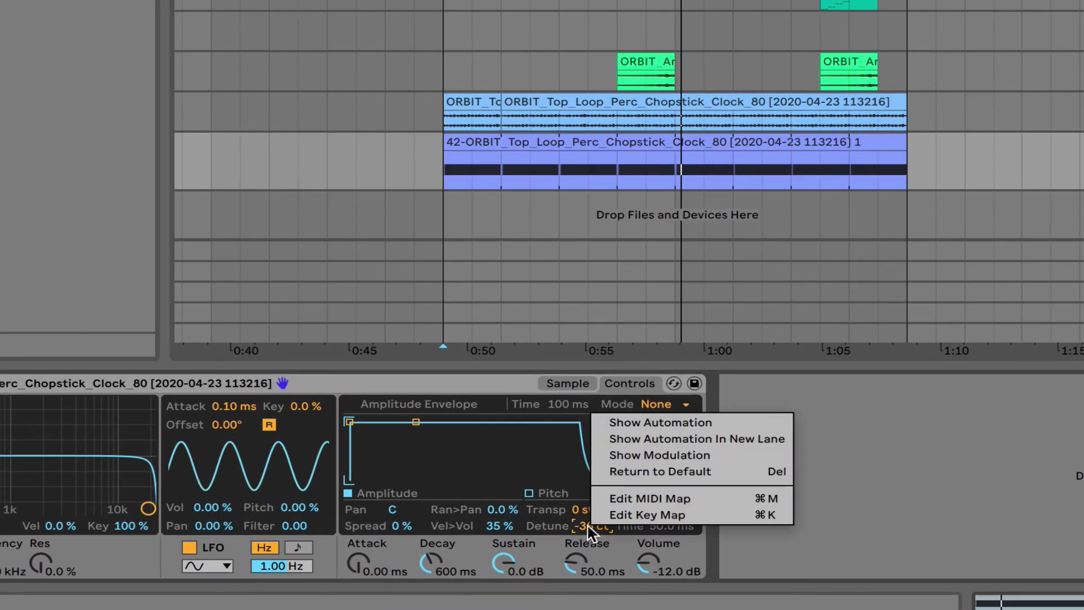
click(704, 438)
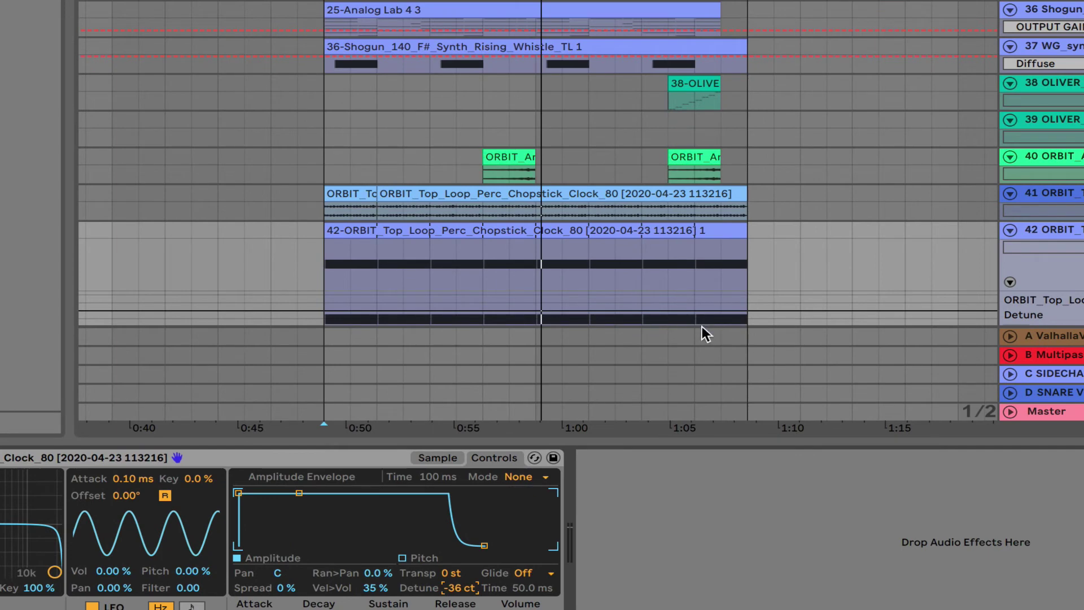
scroll(1009, 277, down, 3)
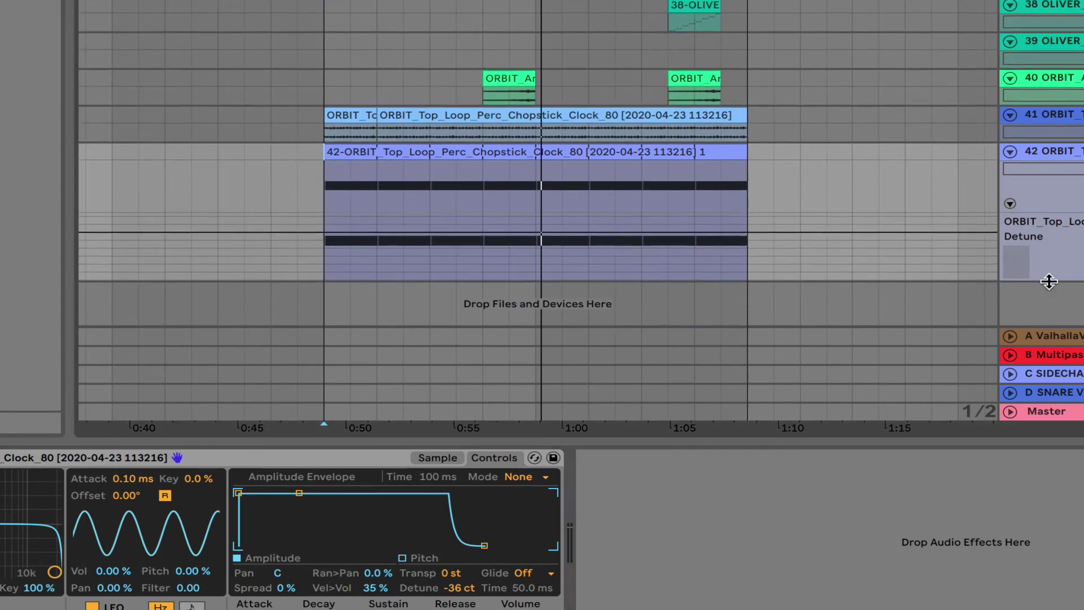
drag(1048, 281, 1047, 325)
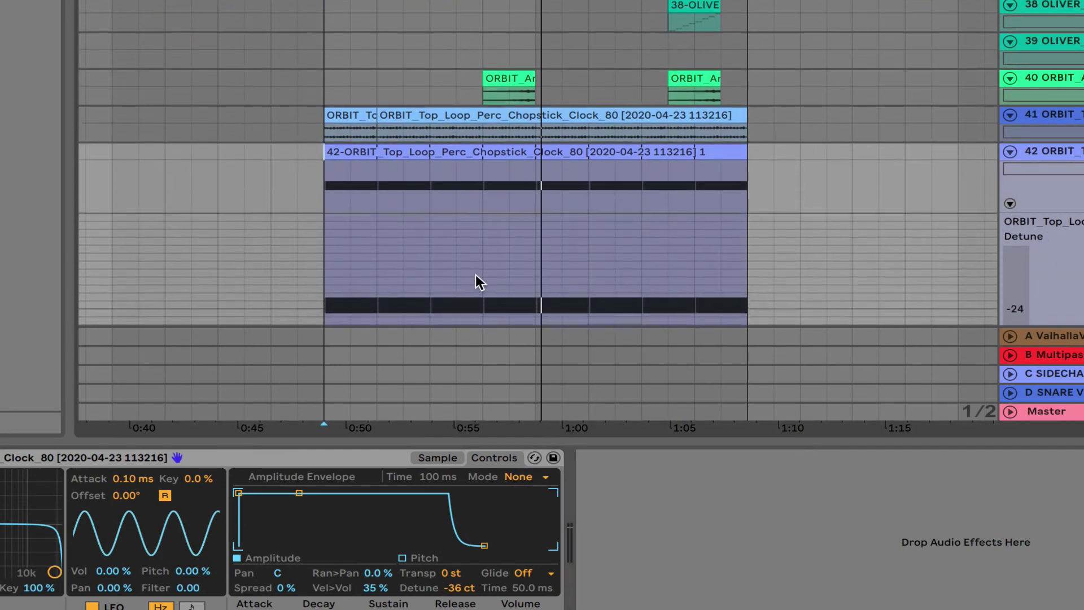
scroll(416, 301, down, 5)
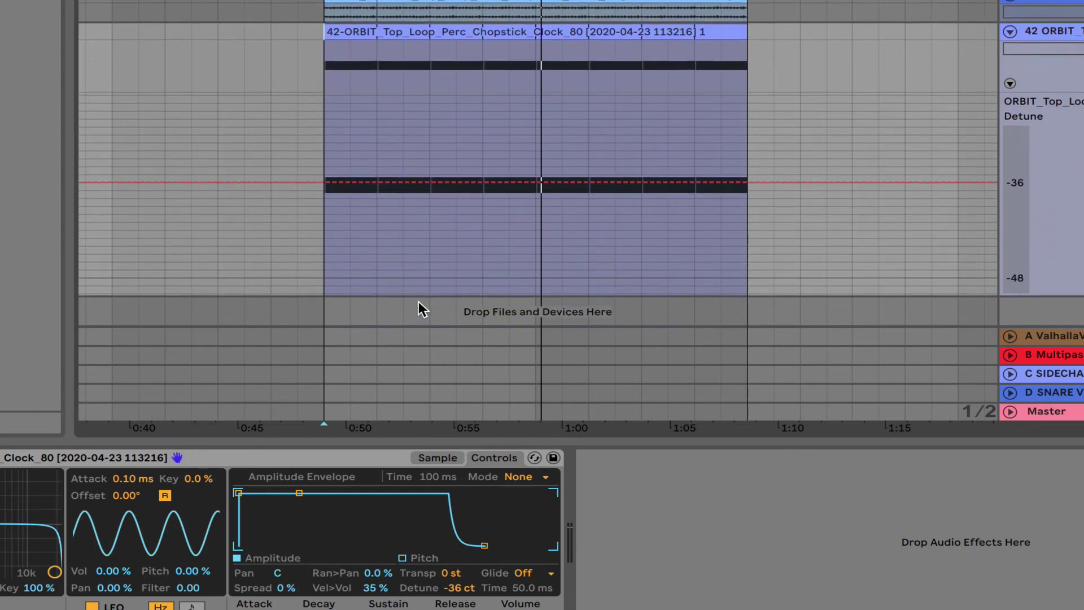
Reset Detune to 0 ct and place an automation breakpoint at the clip's start at bar 21.
double_click(468, 585)
scroll(532, 202, up, 2)
click(330, 203)
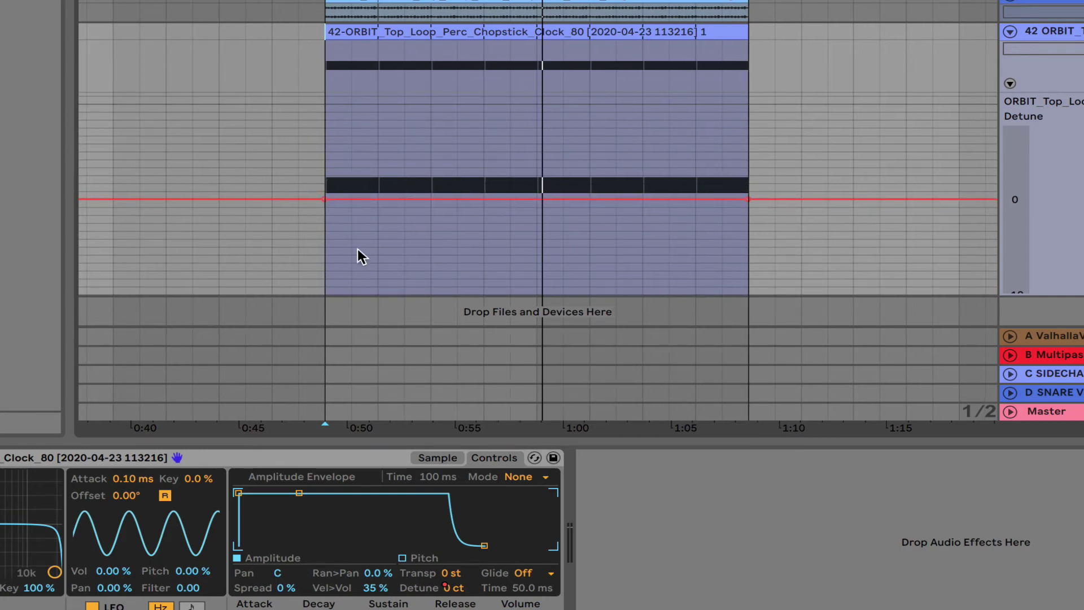
Draw wavy stepped Detune automation in 1/8 steps around 0 ct from bar 21 to bar 25.
scroll(359, 247, up, 5)
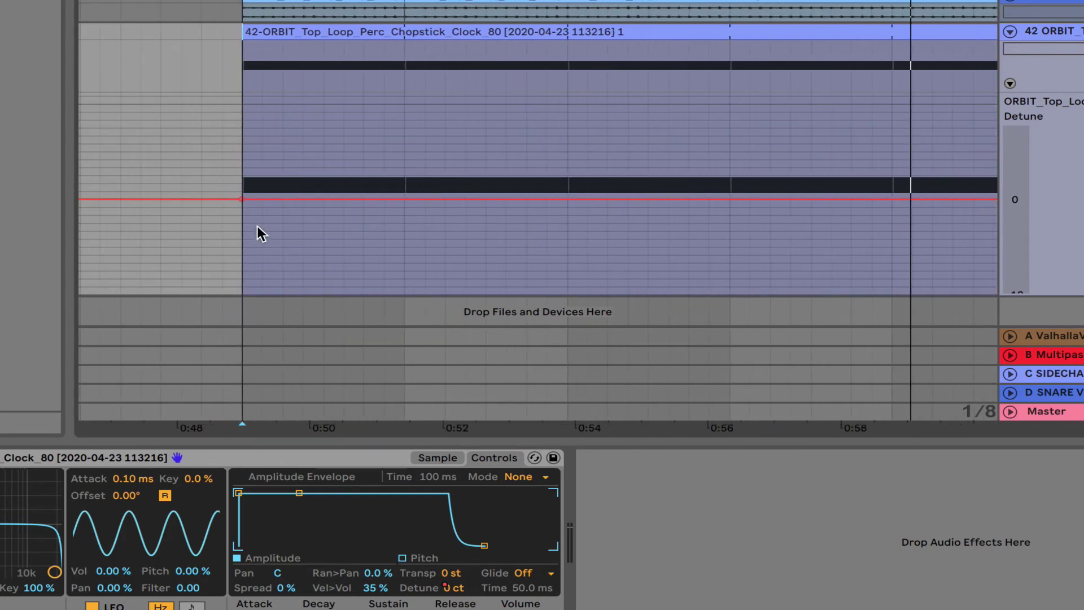
key(b)
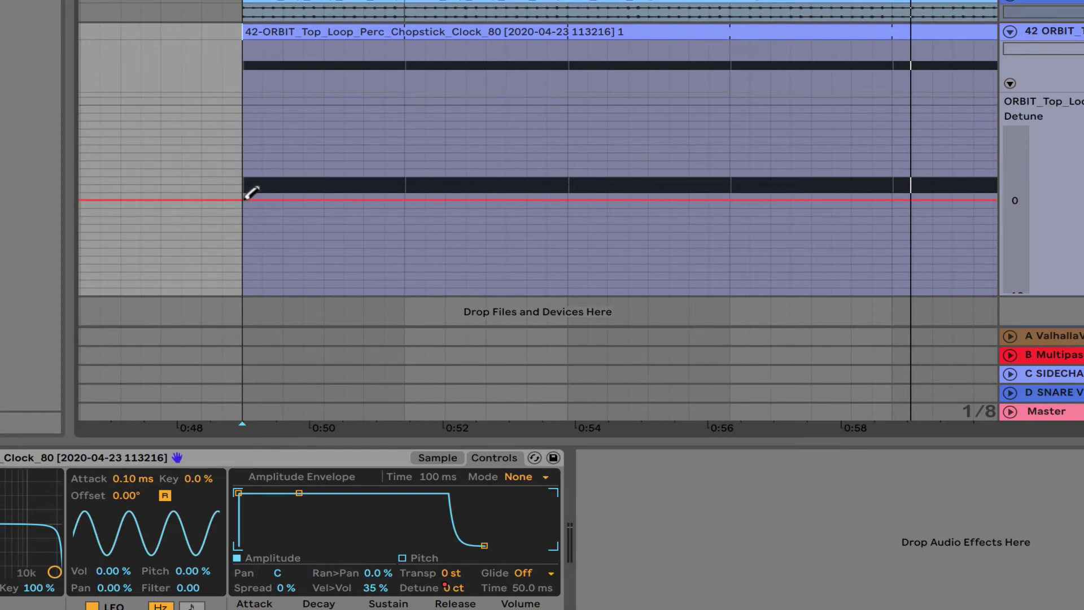
mouse_move(244, 198)
mouse_down()
mouse_move(271, 178)
mouse_move(272, 193)
mouse_move(262, 191)
mouse_move(290, 174)
mouse_move(310, 204)
mouse_move(321, 171)
mouse_move(341, 203)
mouse_up()
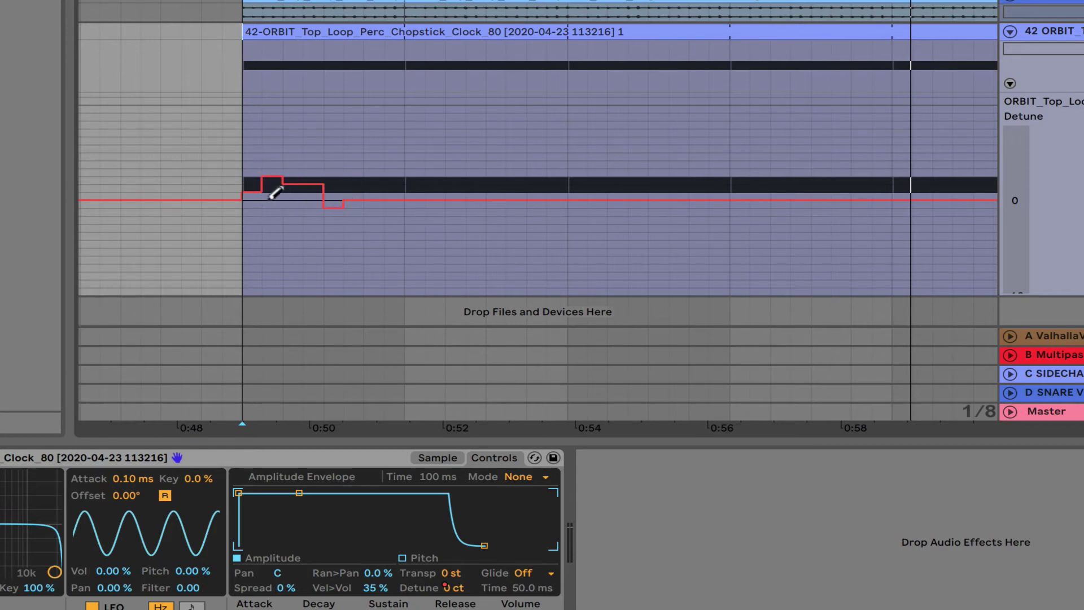
mouse_move(253, 189)
mouse_down()
mouse_move(277, 172)
mouse_move(289, 205)
mouse_move(303, 208)
mouse_move(338, 194)
mouse_move(404, 238)
mouse_move(527, 160)
mouse_move(621, 272)
mouse_move(885, 215)
mouse_move(901, 254)
mouse_up()
Play track 42 from bar 21 to hear the drawn detune movement up to bar 25.
scroll(655, 327, left, 1)
scroll(655, 327, right, 4)
key(space)
scroll(265, 238, left, 4)
scroll(258, 240, left, 1)
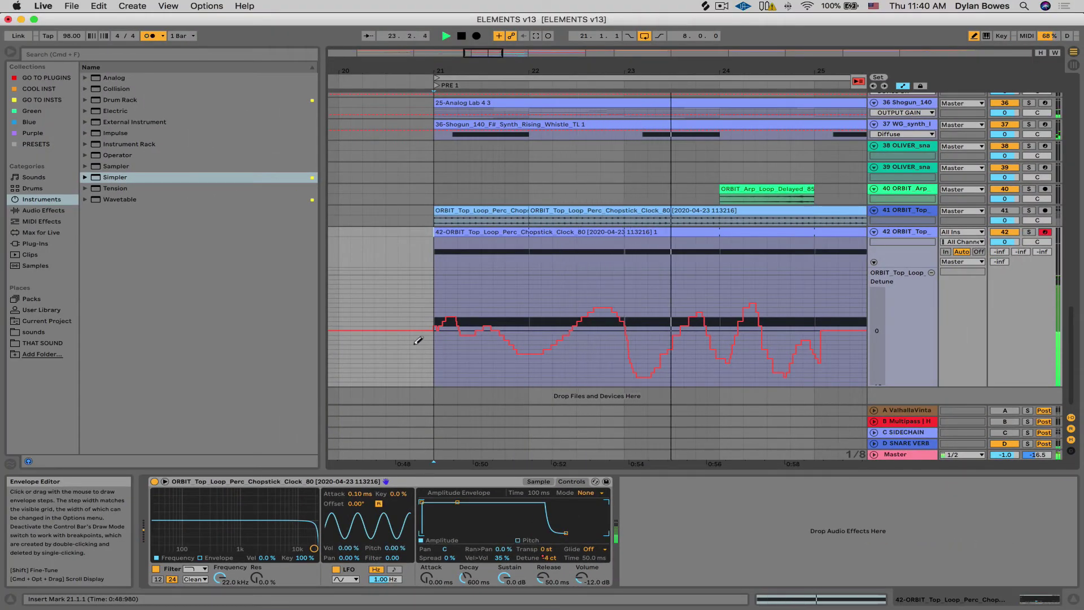
key(minus)
key(minus)
scroll(585, 358, down, 1)
key(space)
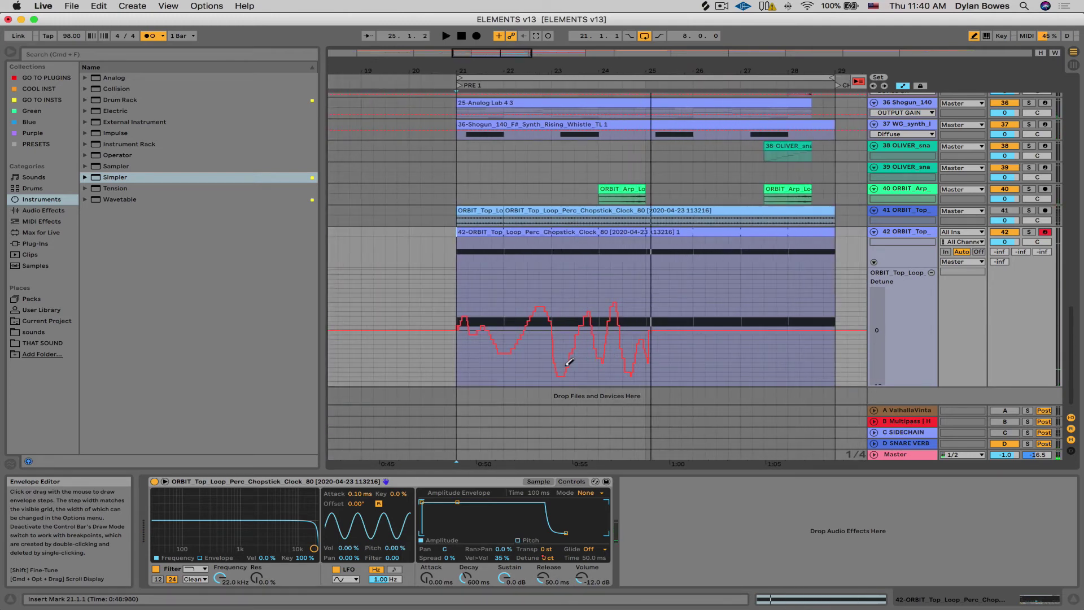
Duplicate the Detune automation of bars 21 to 25 into bars 25 to 29, and hide the automation lanes.
key(b)
drag(637, 276, 459, 315)
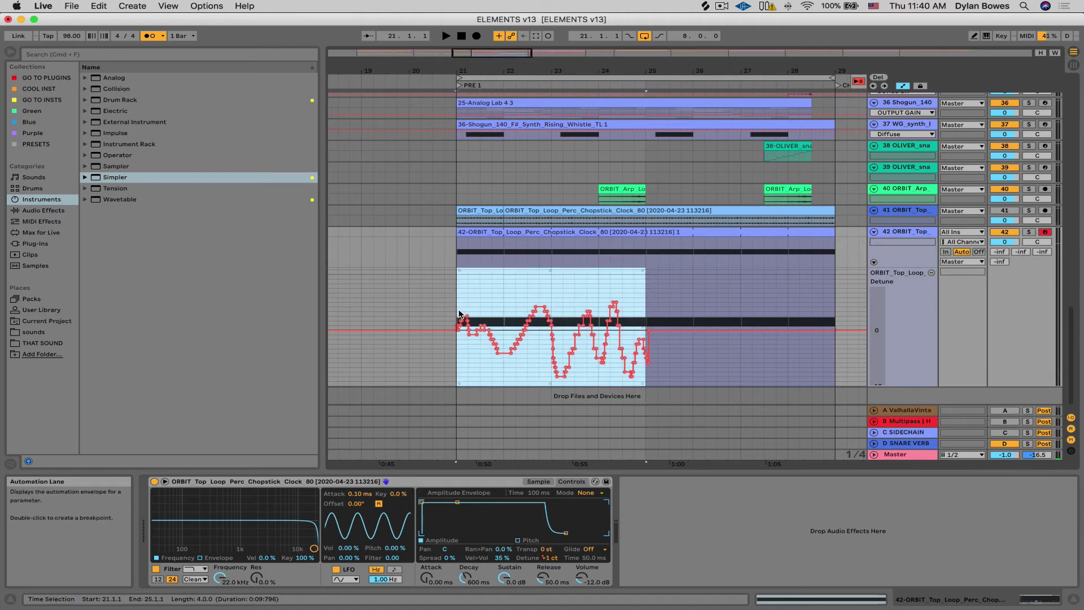
key(super+d)
key(a)
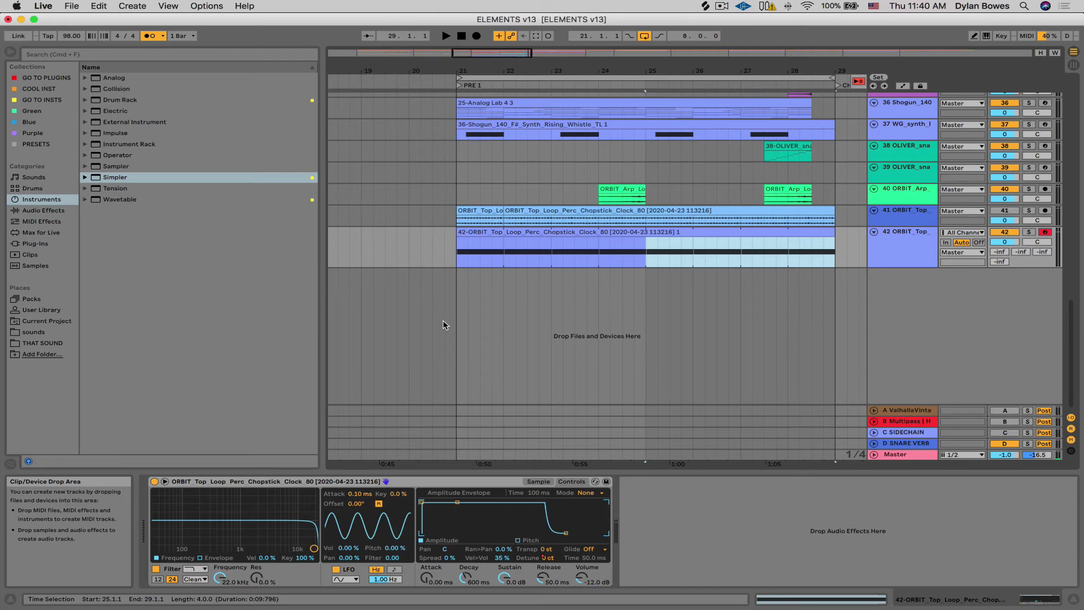
Duplicate Simpler track 42 together with its clip as a new track 43 directly below.
scroll(452, 323, down, 5)
click(907, 261)
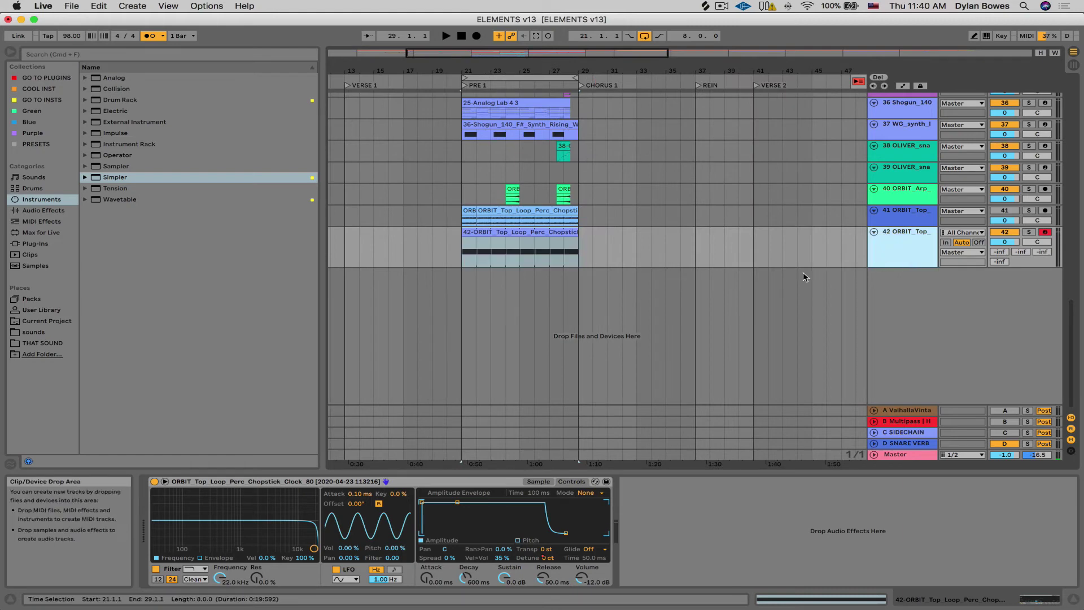
key(super+z)
key(super+v)
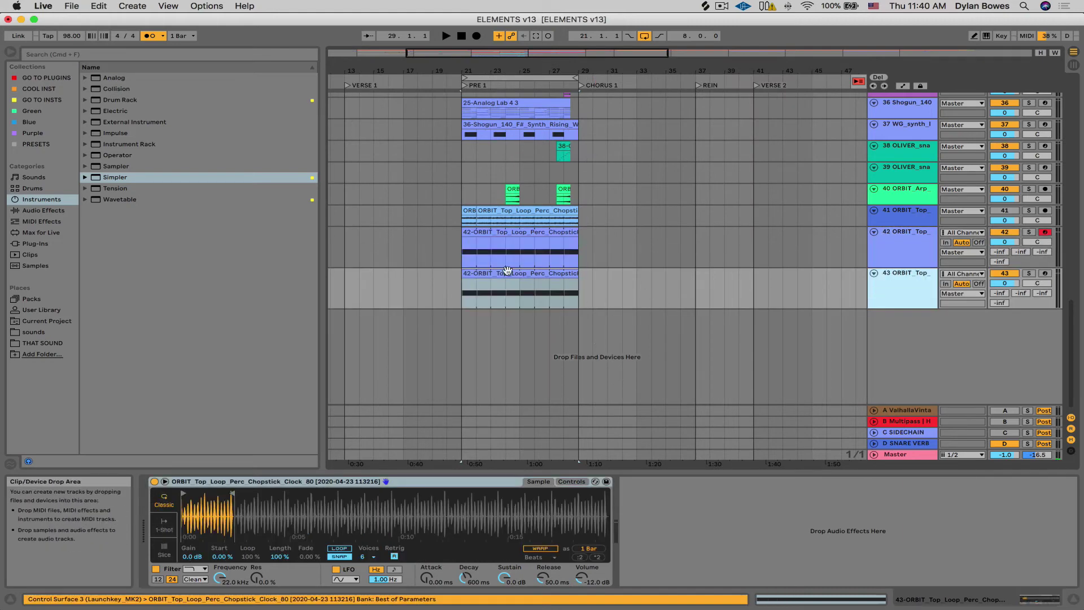
Delete the Detune automation on track 43 from bar 17 to bar 33, and hide the automation lanes.
key(a)
drag(634, 356, 399, 384)
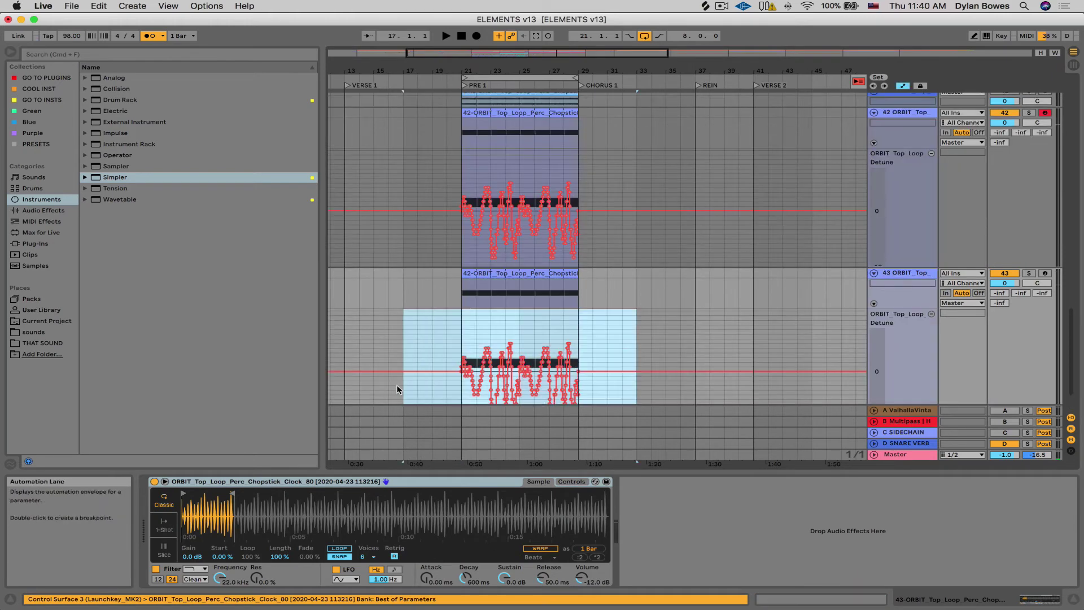
key(Delete)
key(a)
Add the Max for Live audio effect LFO.amxd after Simpler on track 43.
click(918, 292)
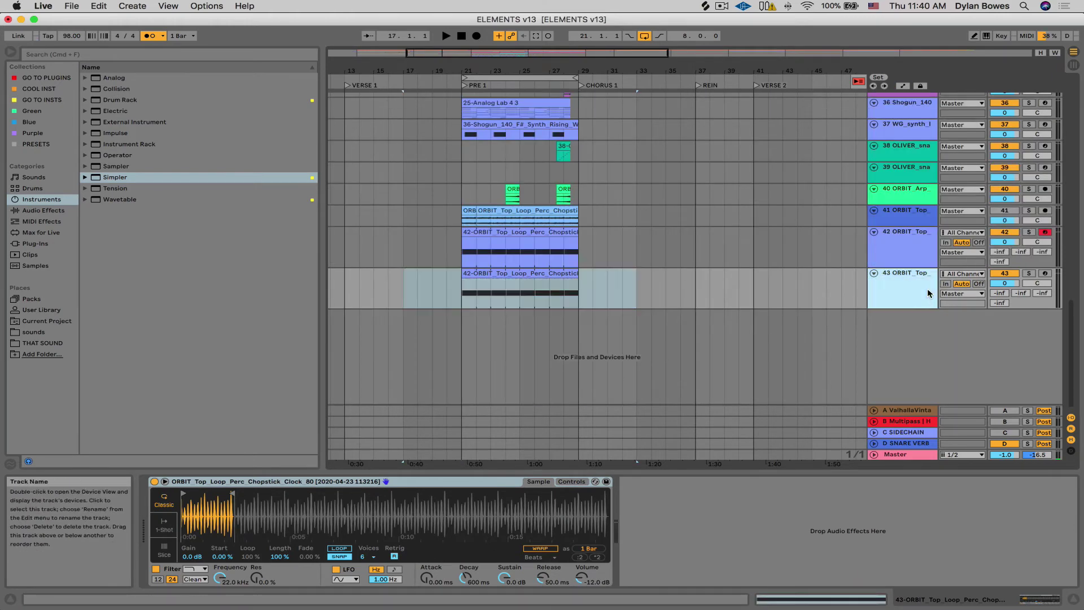
click(659, 566)
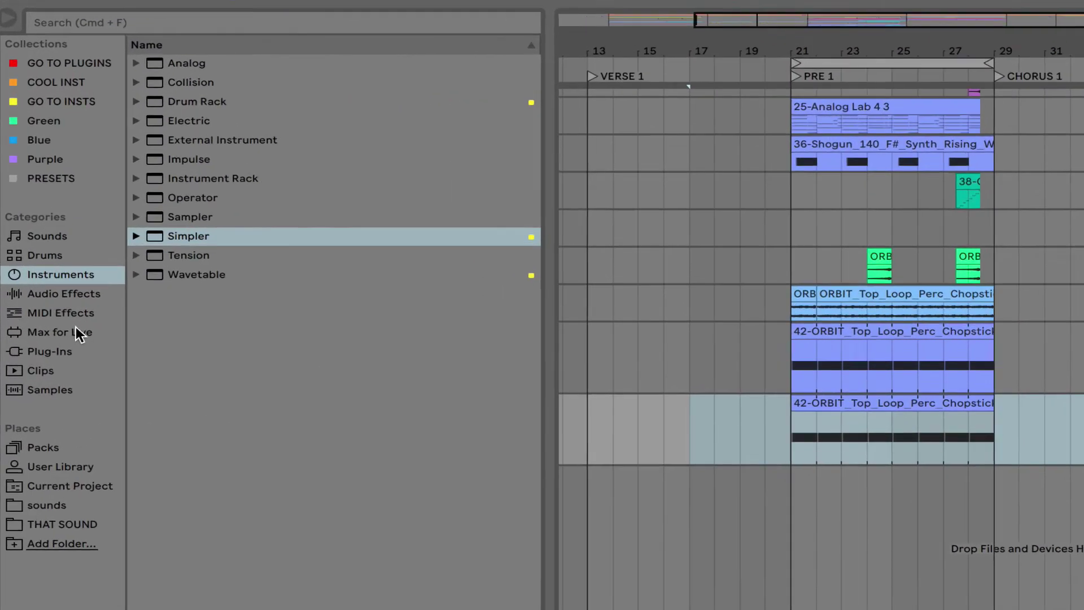
click(50, 231)
click(145, 61)
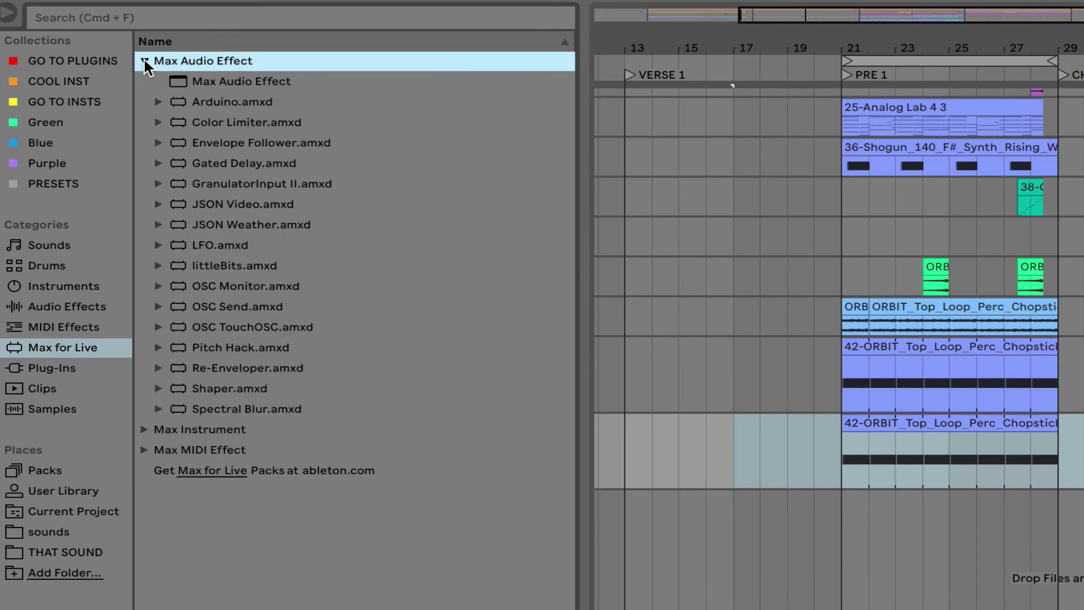
click(222, 243)
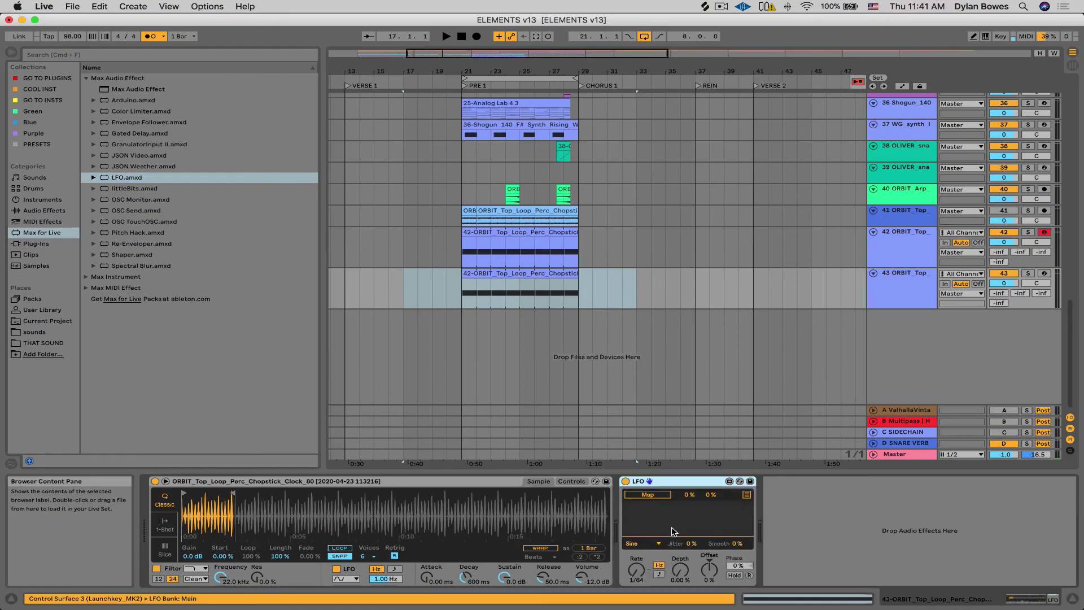
Solo track 43 and map the Max for Live LFO to the Detune parameter in Simpler's controls.
click(1027, 273)
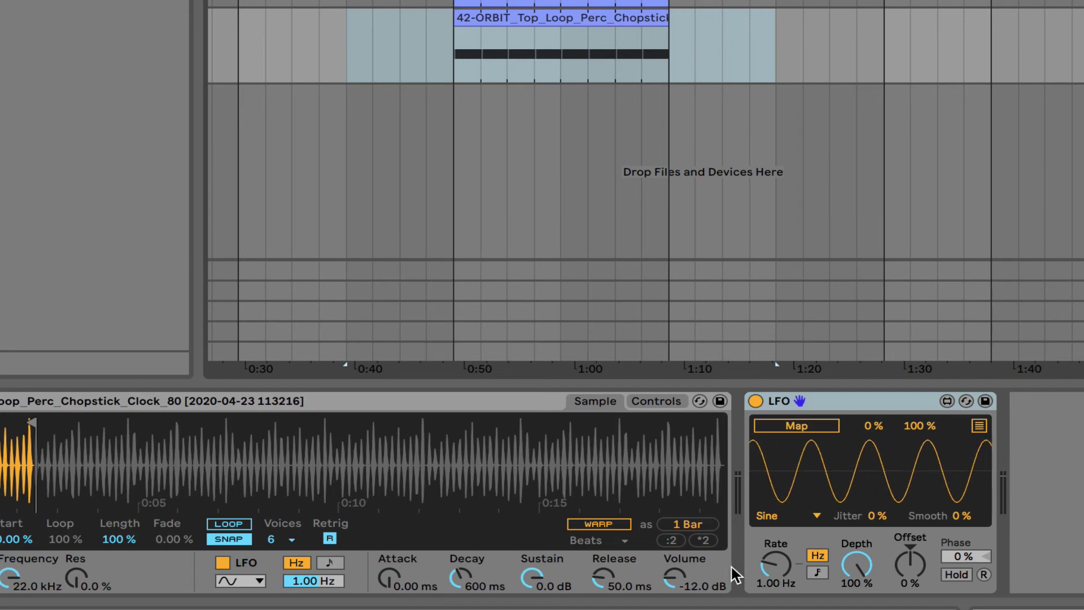
click(656, 401)
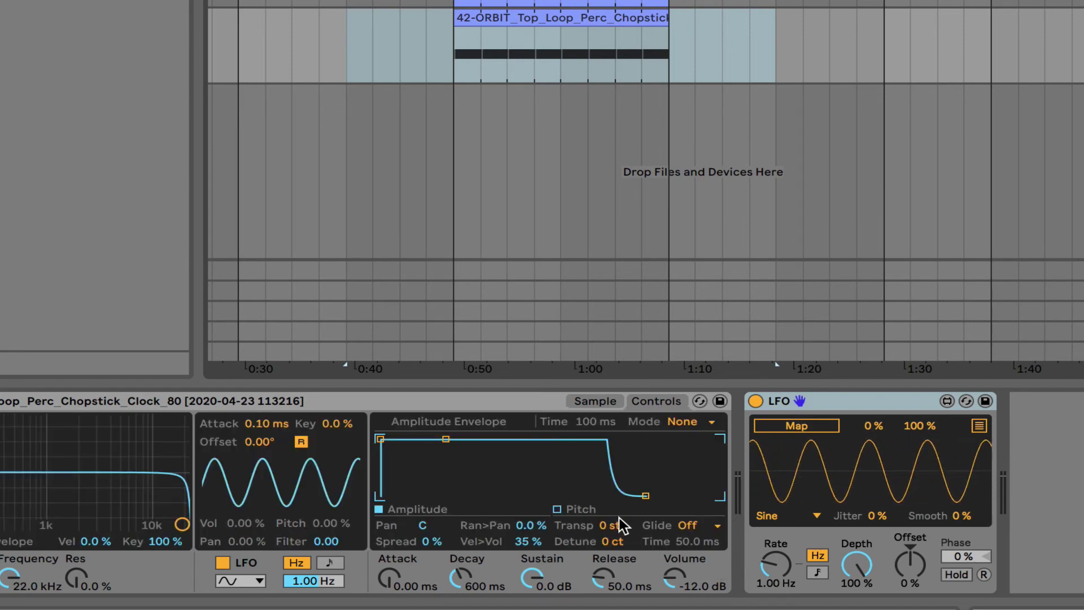
click(795, 425)
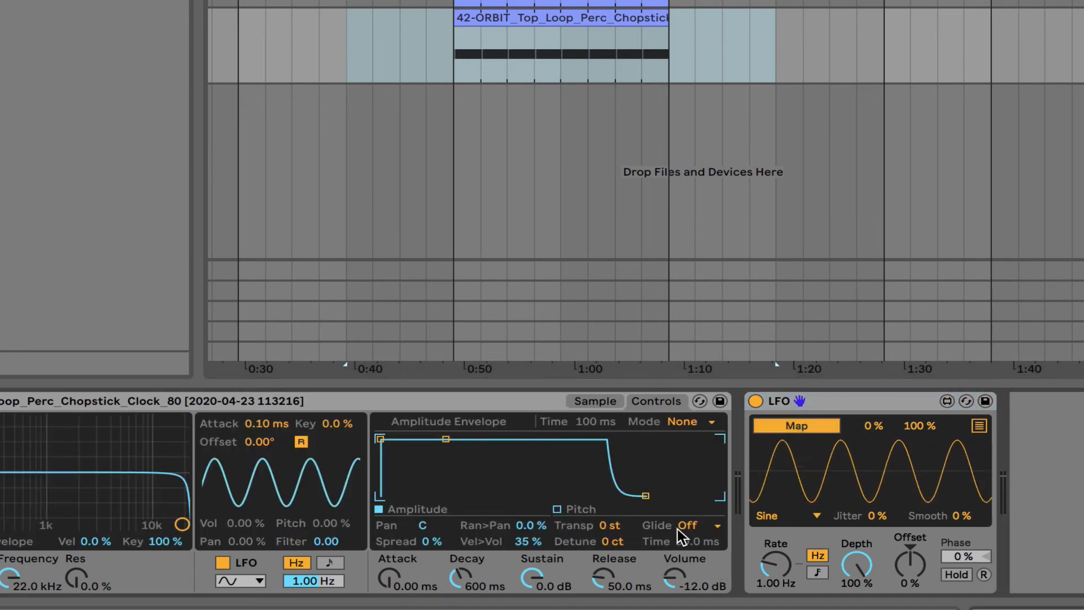
click(613, 541)
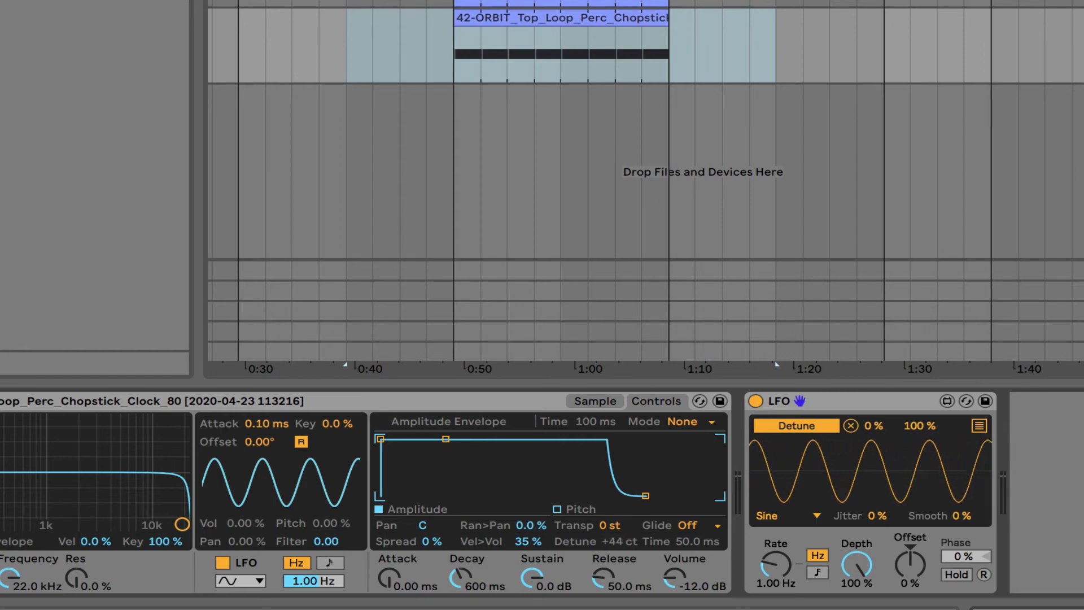
Set the mapped LFO's Jitter to 19 % and its Rate to 0.52 Hz.
drag(785, 583, 784, 599)
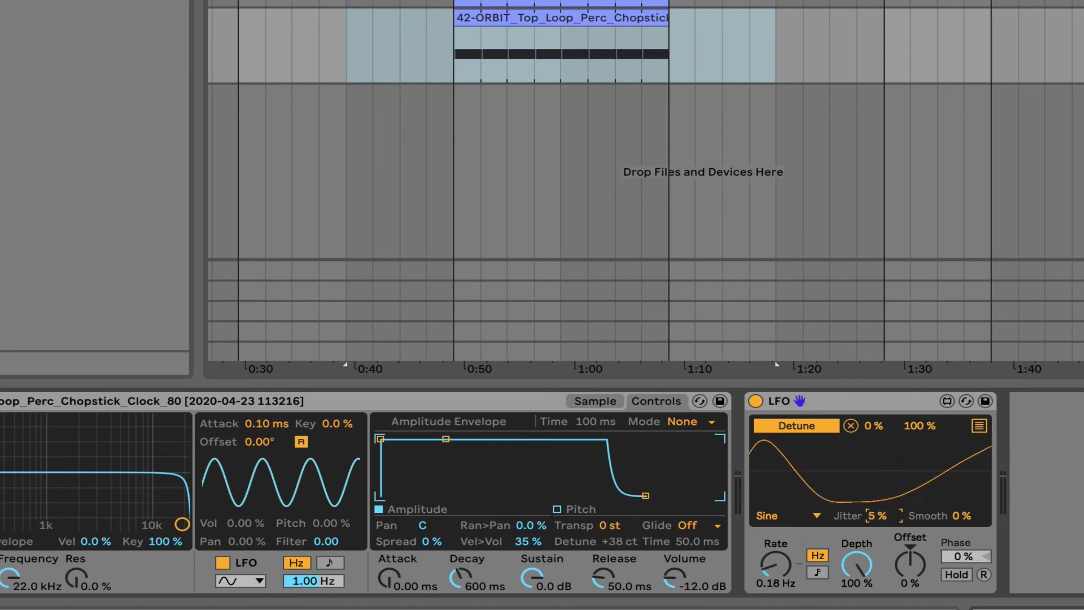
drag(873, 515, 873, 505)
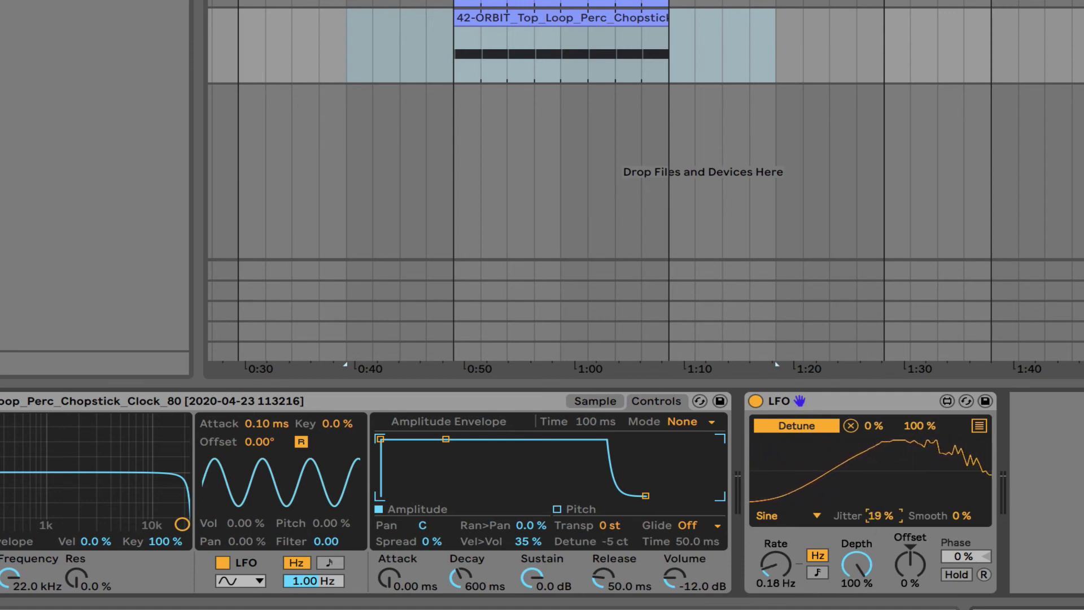
drag(779, 577, 779, 573)
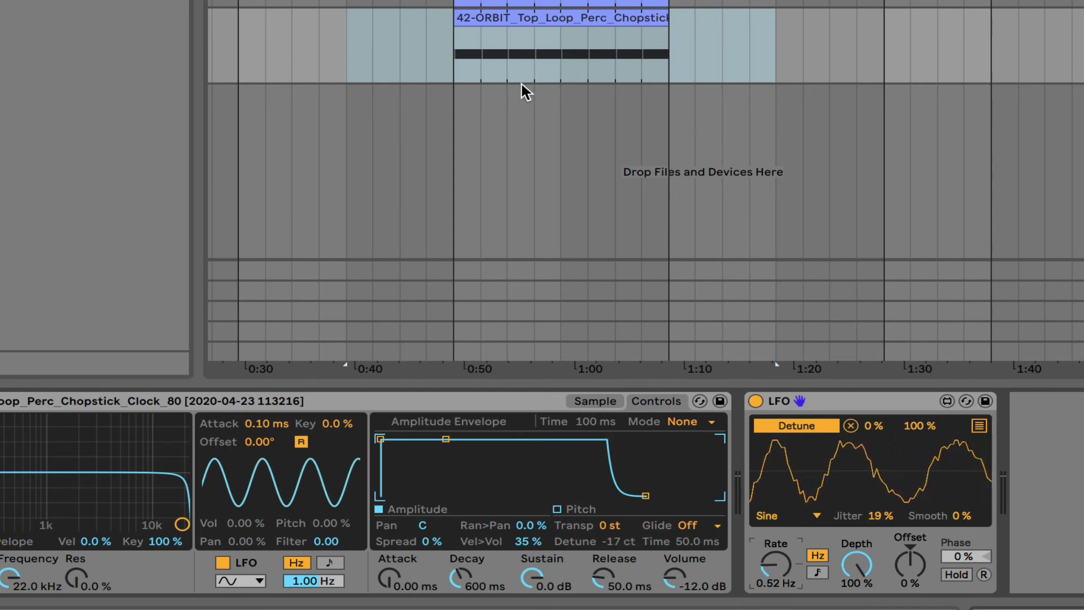
Play soloed track 43 from bar 21 and adjust the LFO Rate by ear to 0.41 Hz.
click(449, 49)
click(445, 51)
key(space)
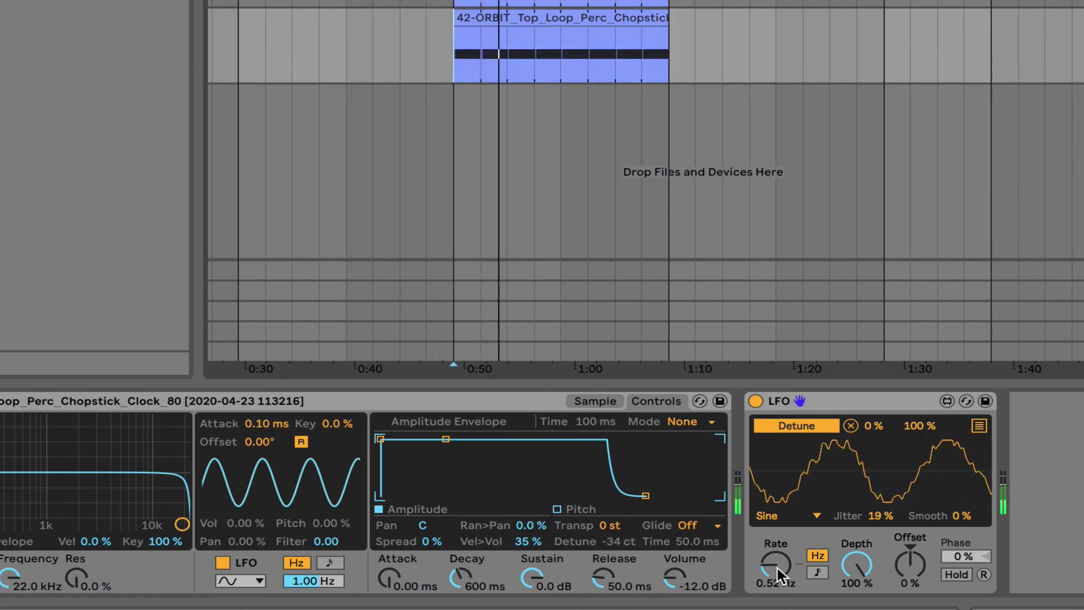
mouse_move(776, 576)
mouse_down()
mouse_move(776, 554)
mouse_move(774, 567)
mouse_up()
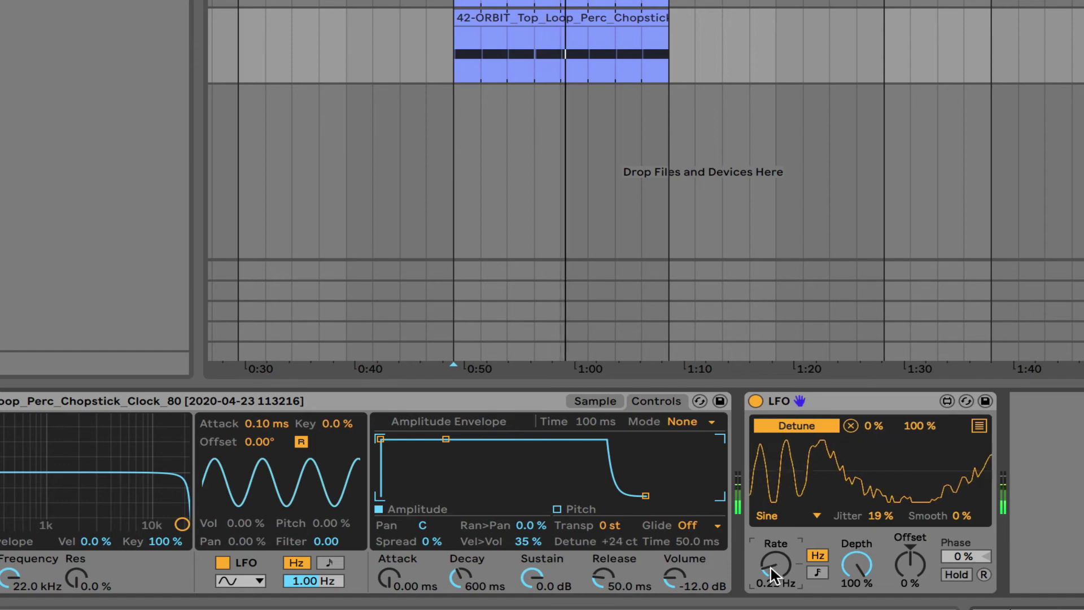
drag(766, 568, 769, 561)
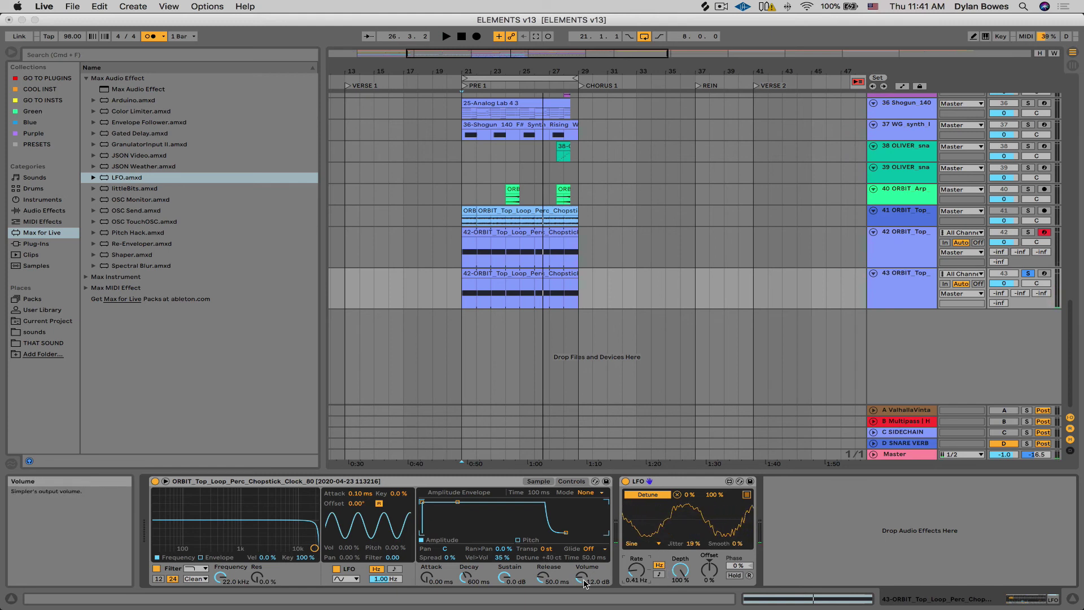
Play from bar 21 to compare the automated Simpler track 42 with the original audio loop on track 41.
click(1028, 232)
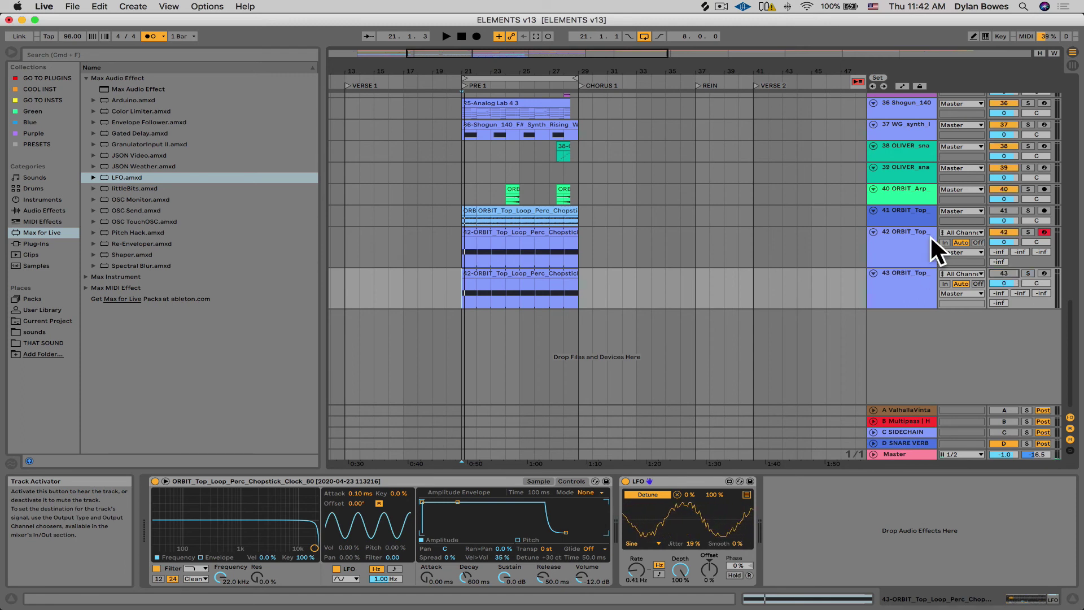
click(540, 255)
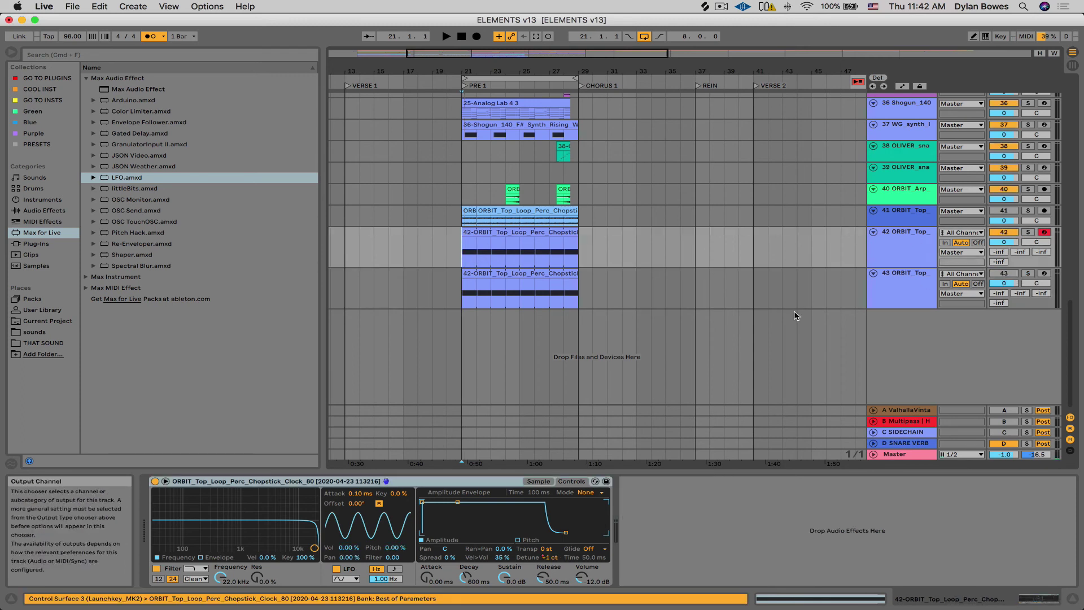
key(space)
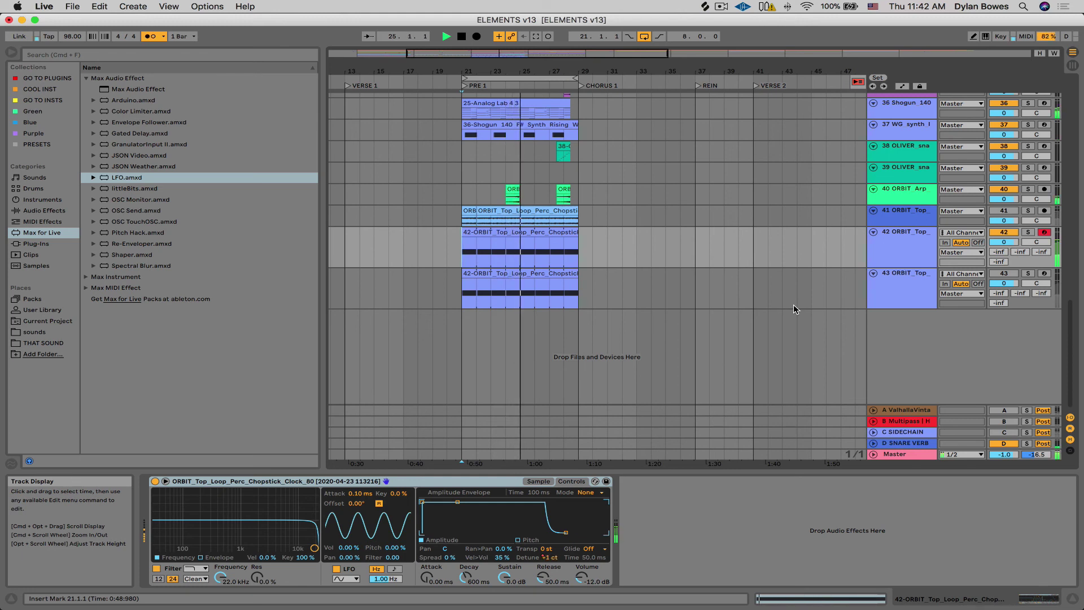
key(space)
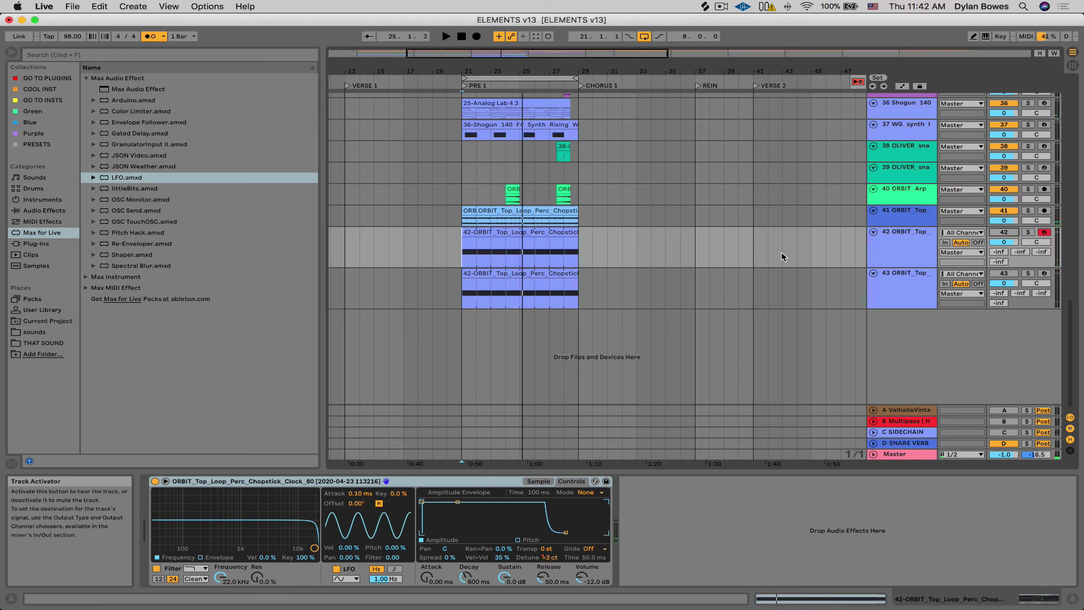
click(464, 221)
key(space)
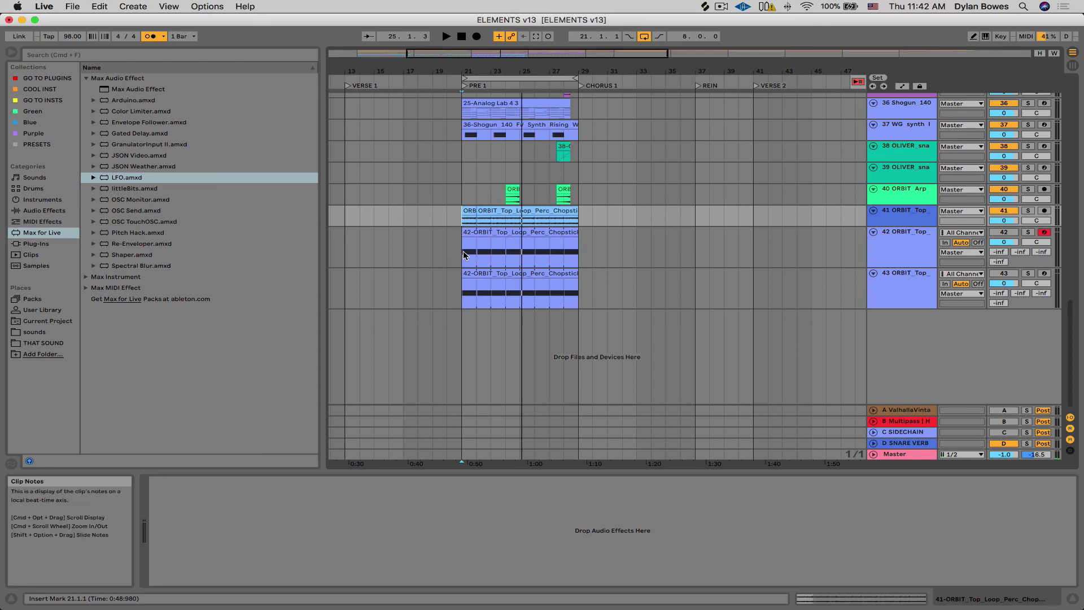
Examine the Detune automation of track 42 from bar 21 to bar 29, and hide the automation lanes again.
click(898, 232)
key(a)
scroll(449, 353, up, 3)
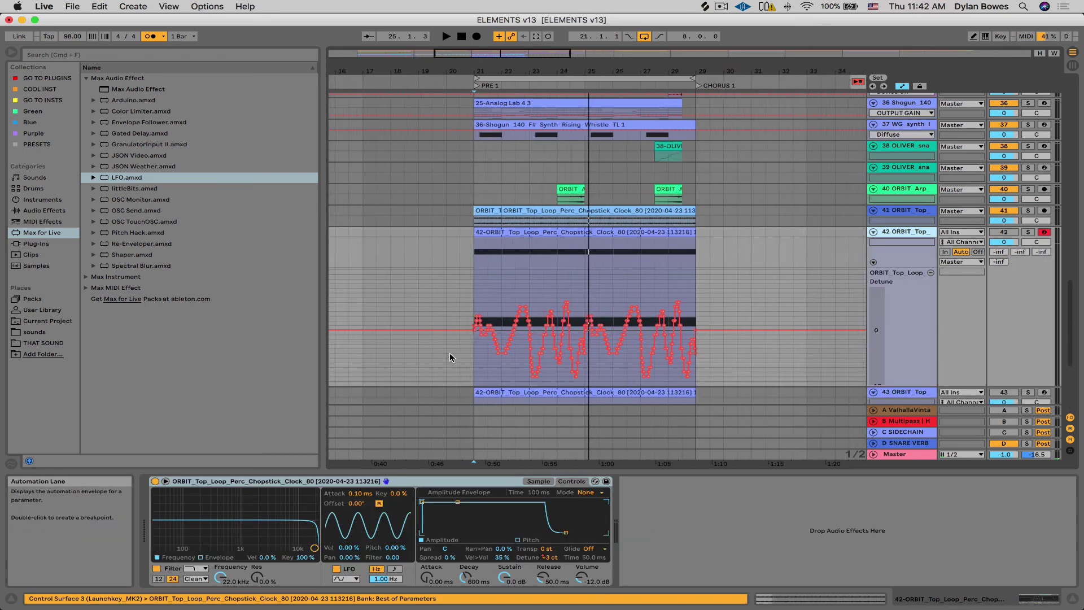
drag(480, 361, 744, 366)
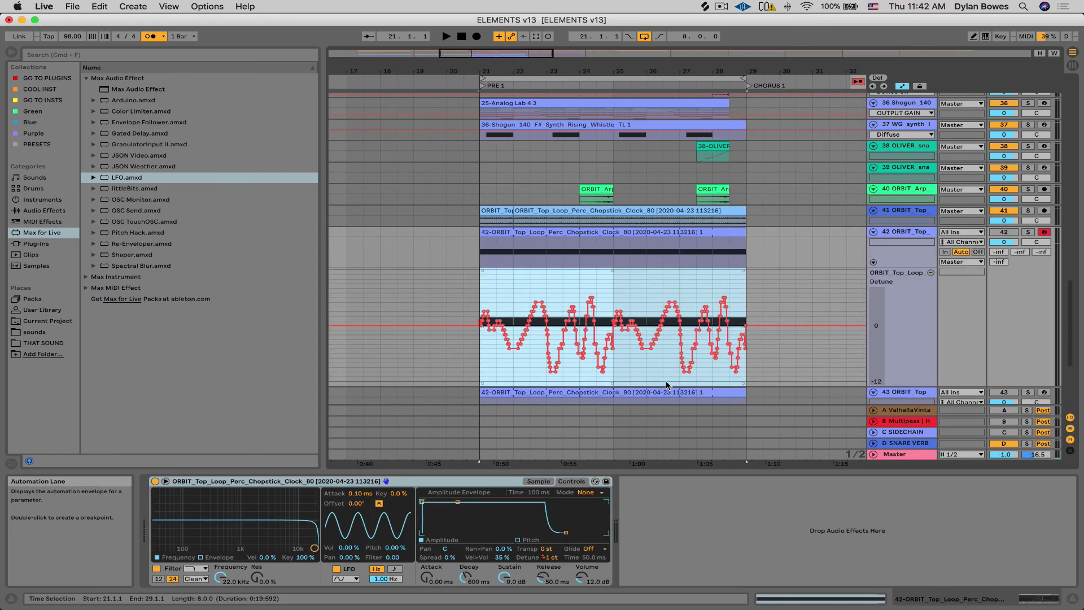
scroll(513, 384, up, 1)
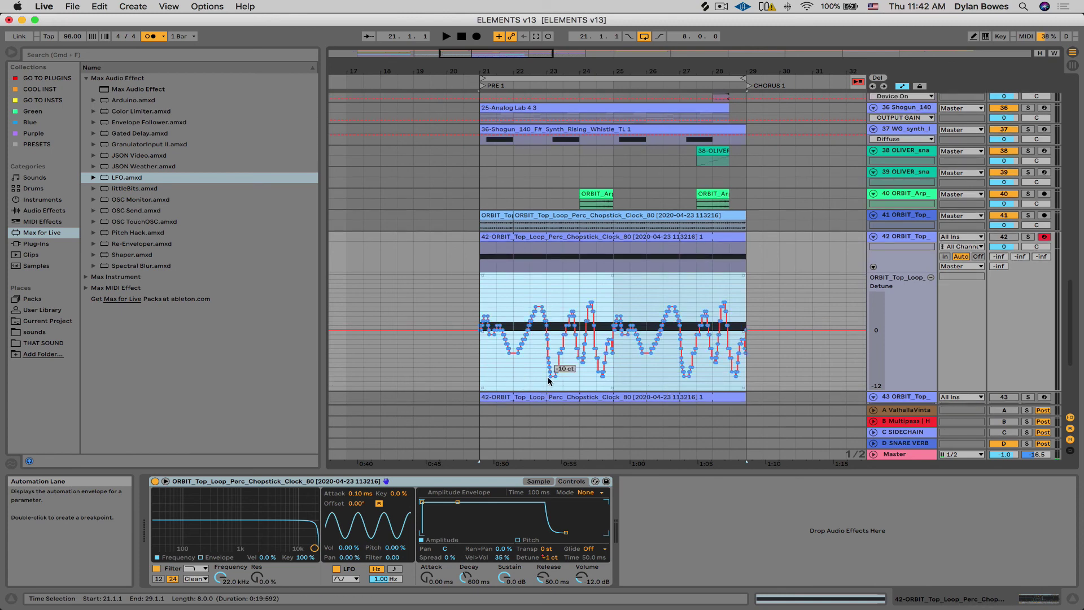
key(a)
key(x)
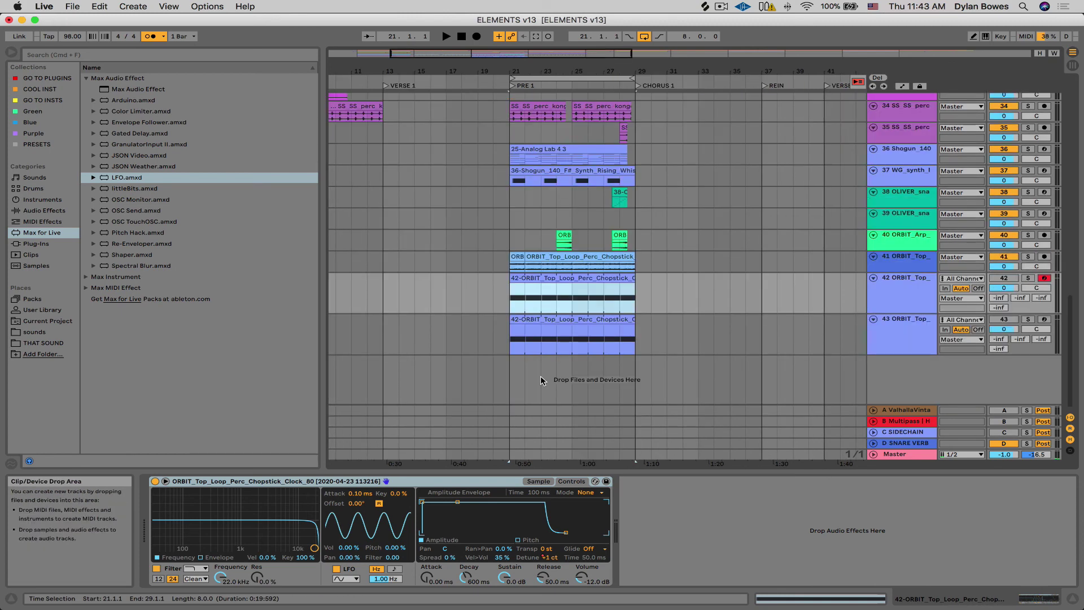